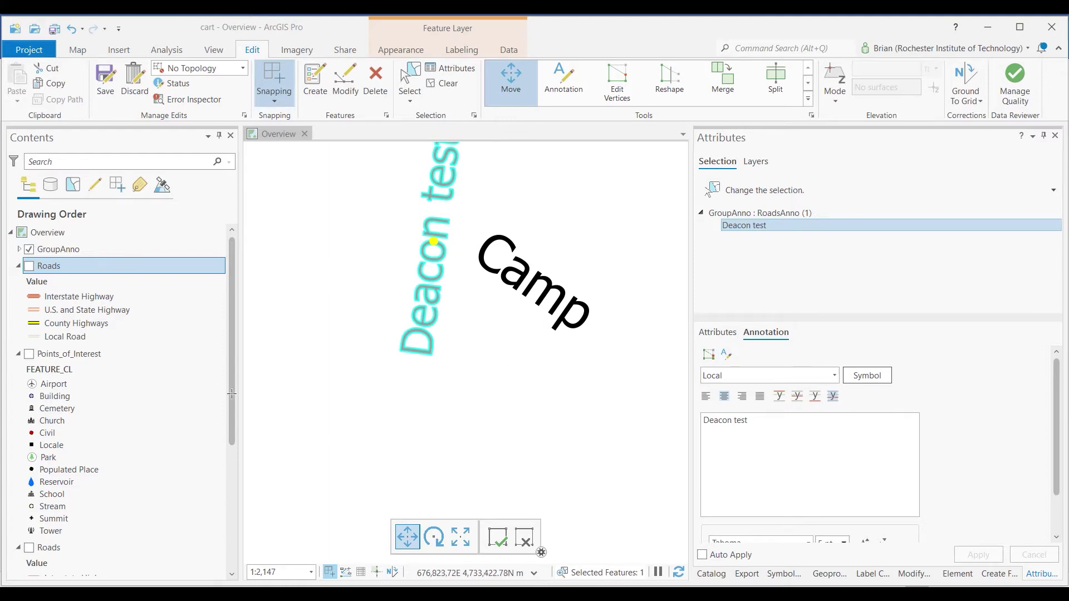
Remove the GroupAnno annotation layer from the Overview map, discarding its unsaved edits.
right_click(83, 249)
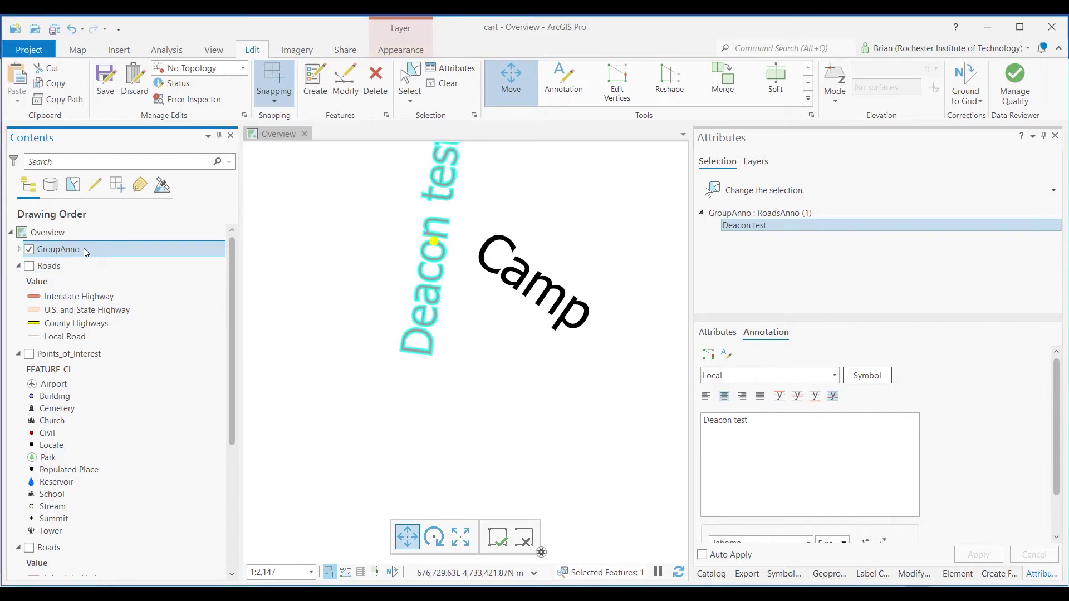
click(155, 328)
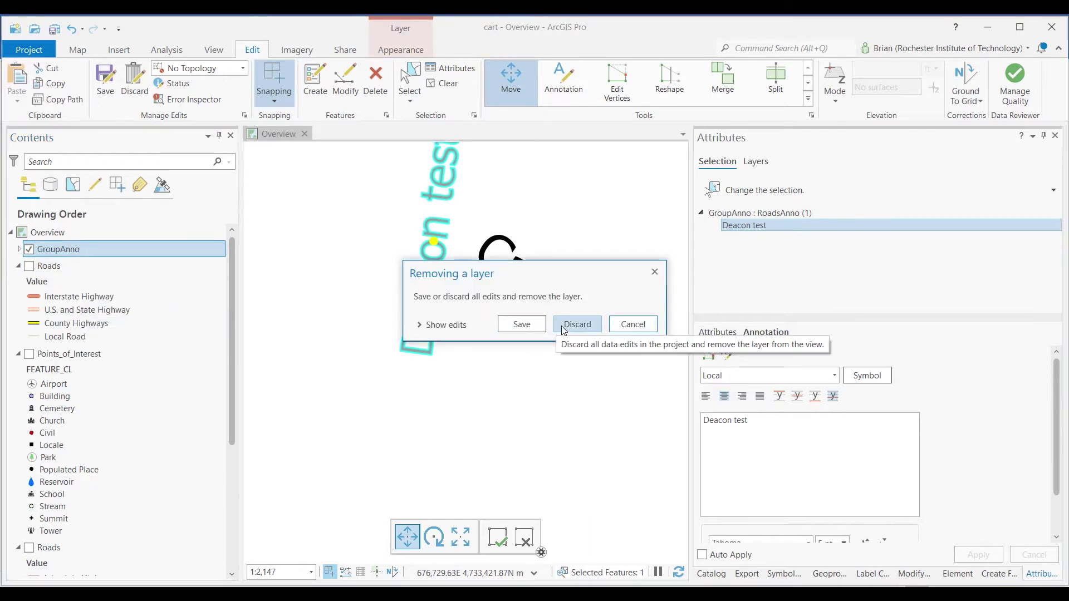
click(573, 325)
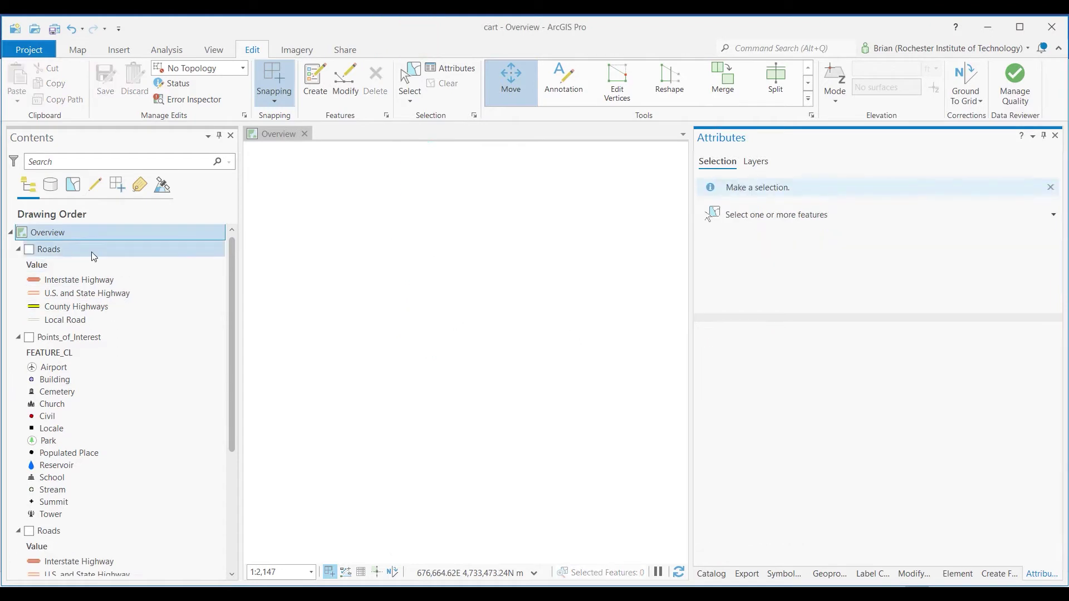
Turn on Roads, then move the duplicate Roads layer below Points_of_Interest and remove it.
click(29, 250)
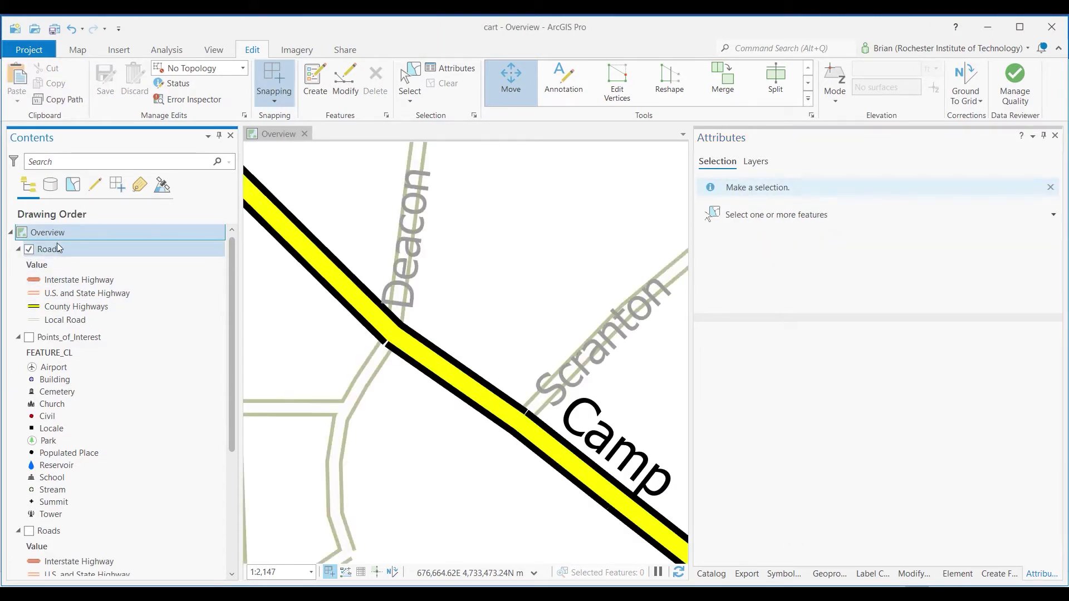
mouse_move(233, 280)
mouse_down()
mouse_move(232, 293)
mouse_move(230, 277)
mouse_up()
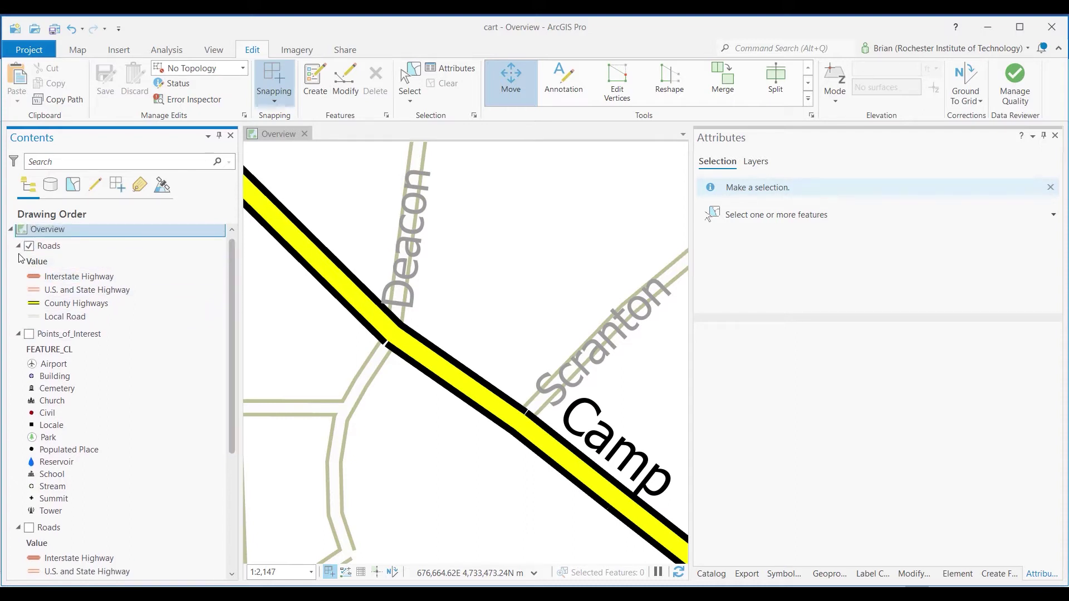
click(19, 245)
click(19, 262)
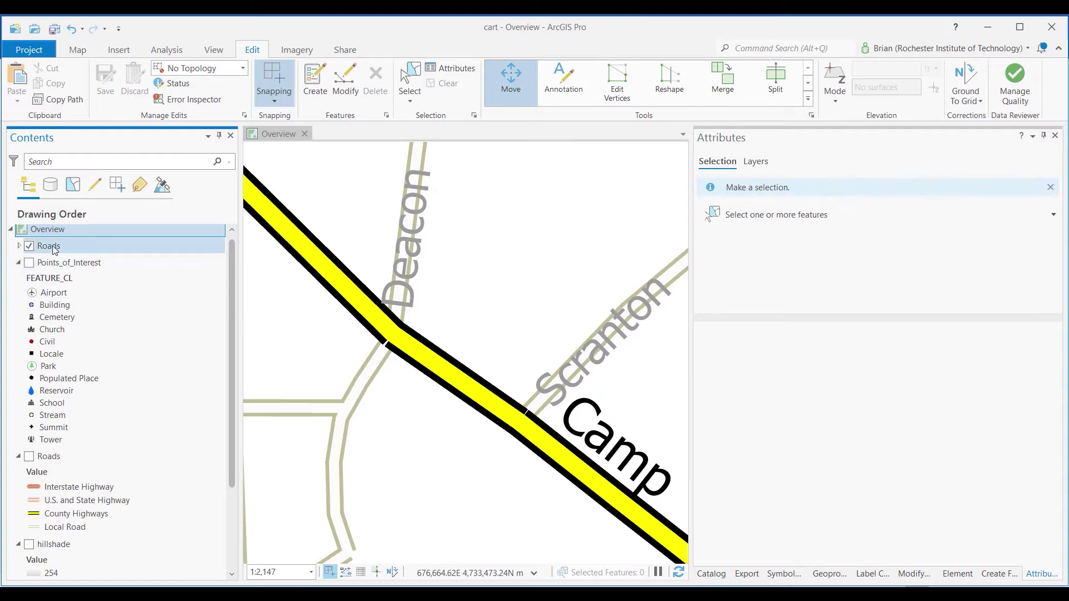
drag(51, 249, 48, 454)
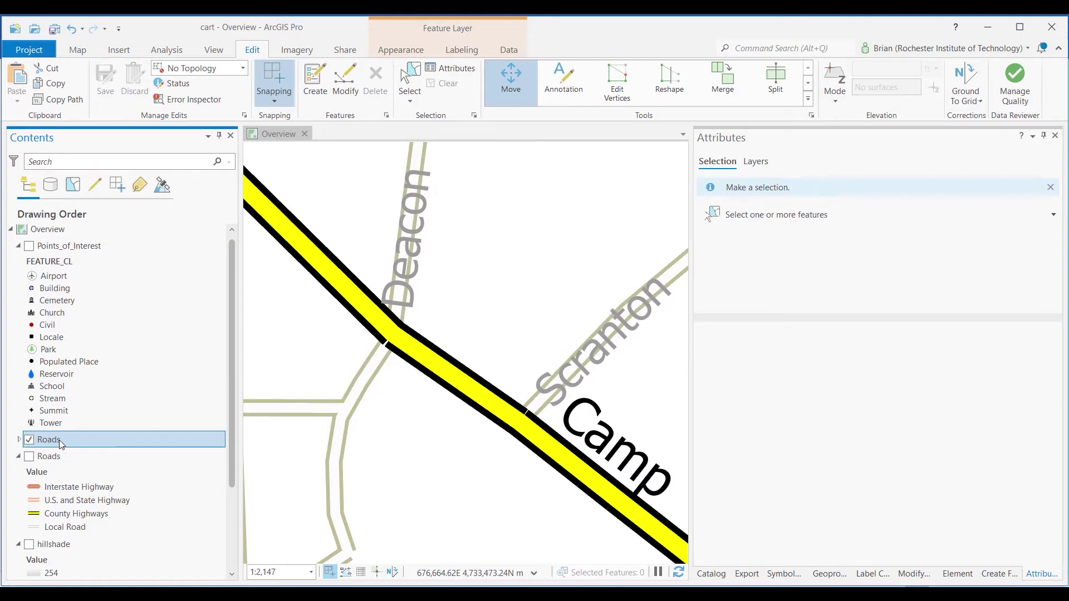
right_click(59, 440)
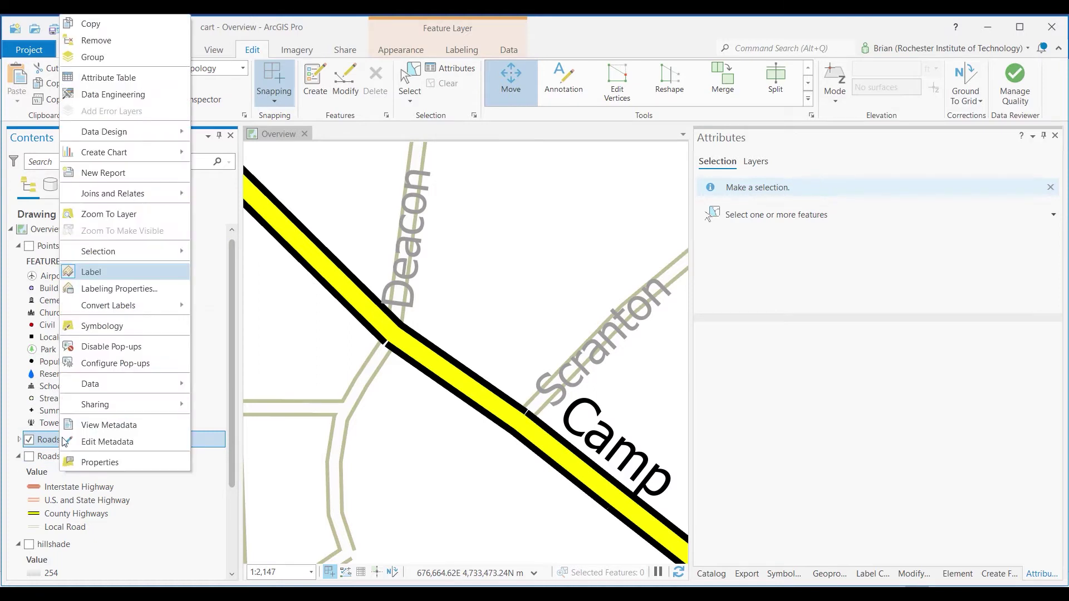
click(118, 44)
Turn on the Points_of_Interest, hillshade and DEM layers.
click(29, 440)
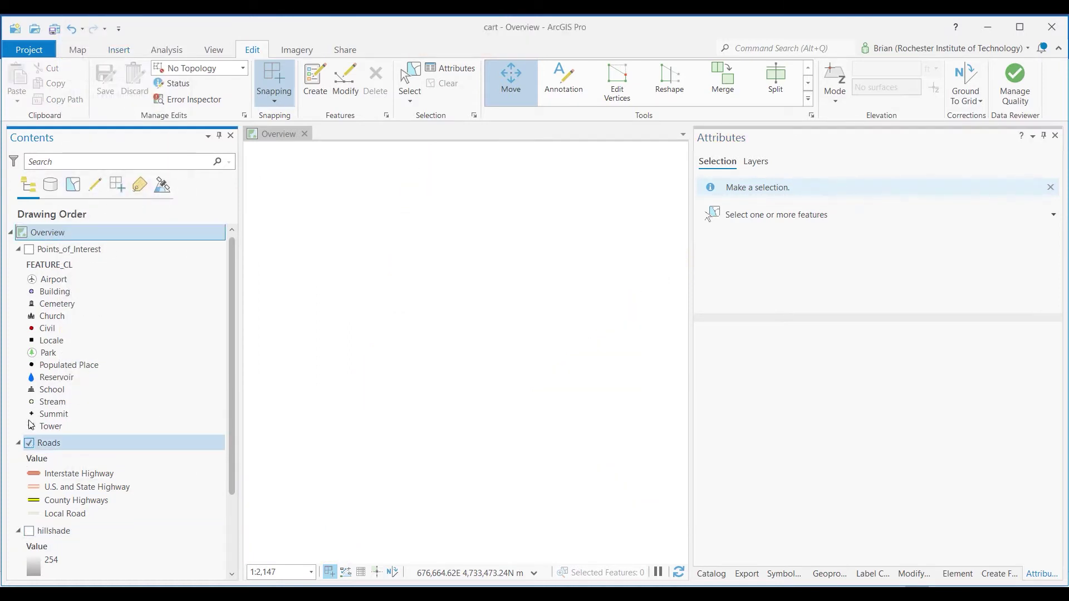
click(30, 250)
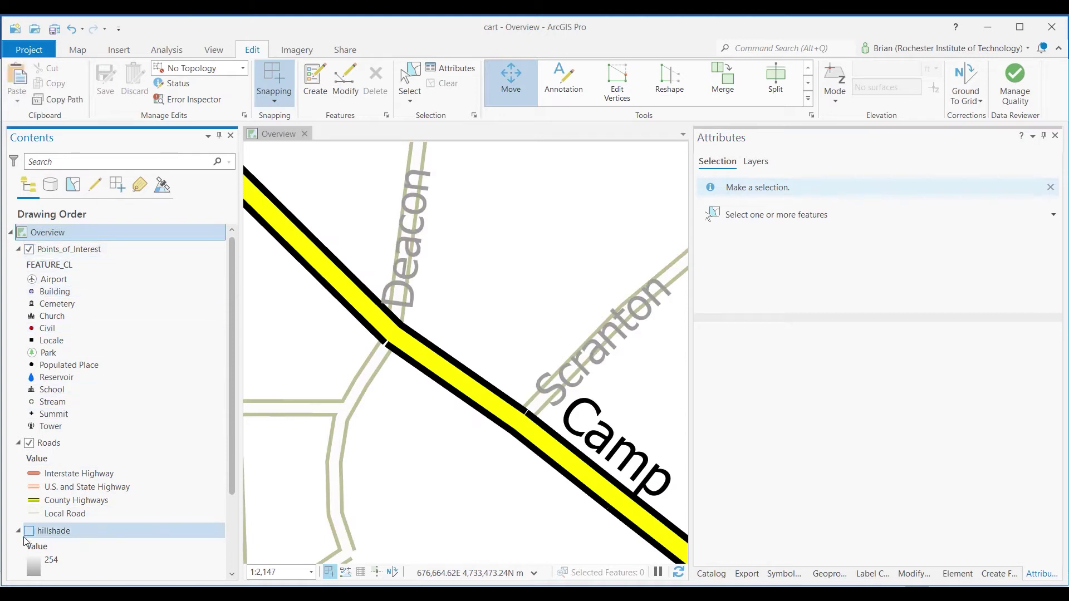
click(29, 531)
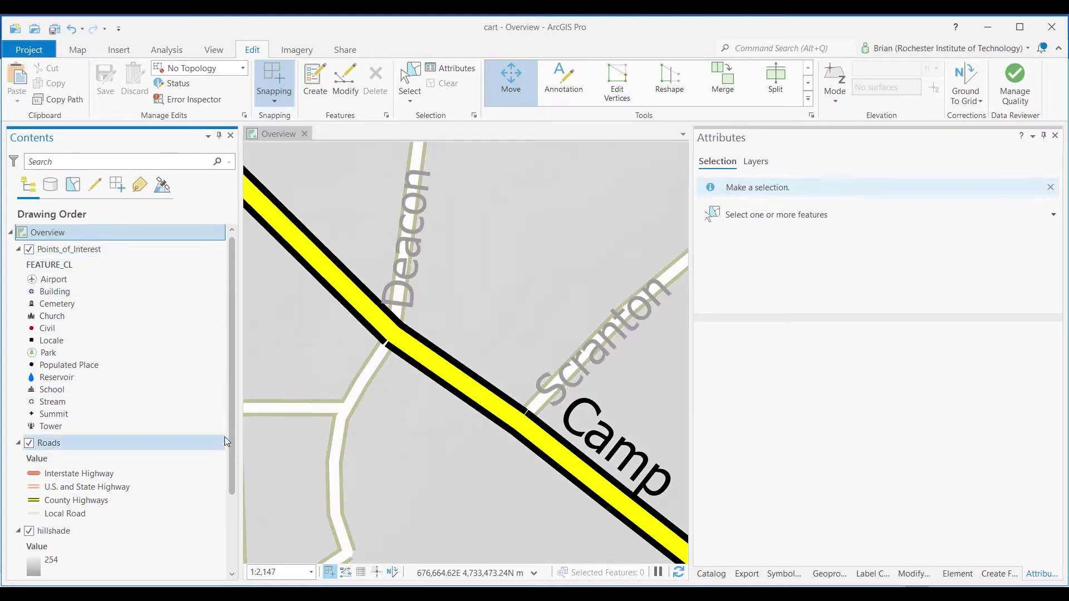
drag(232, 432, 231, 490)
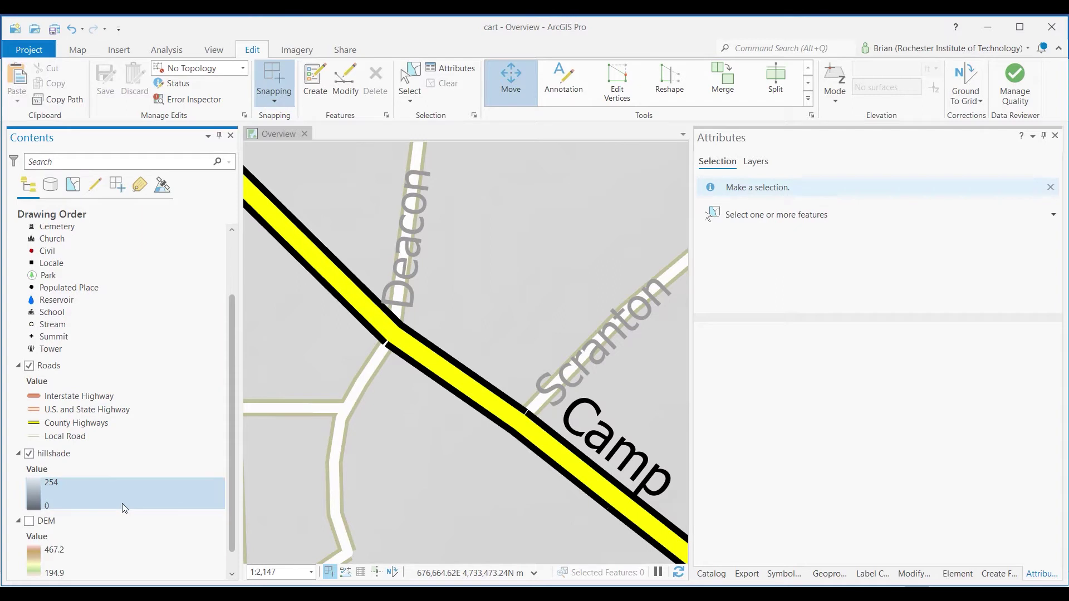
click(29, 520)
click(285, 572)
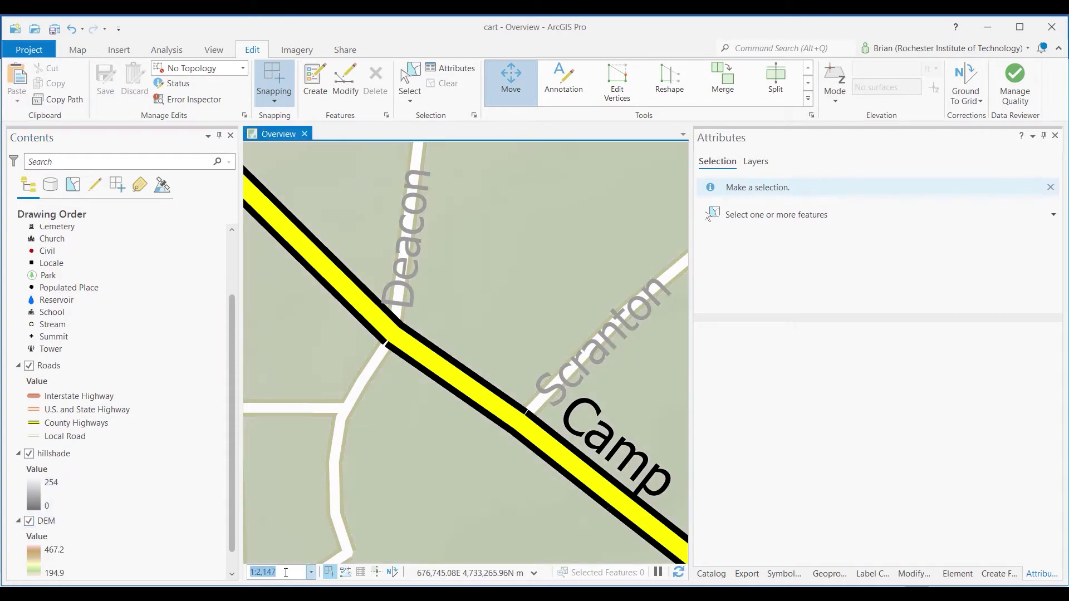
Set the map scale to 1:20000 and pan the view toward the Village of Hamburg.
click(288, 570)
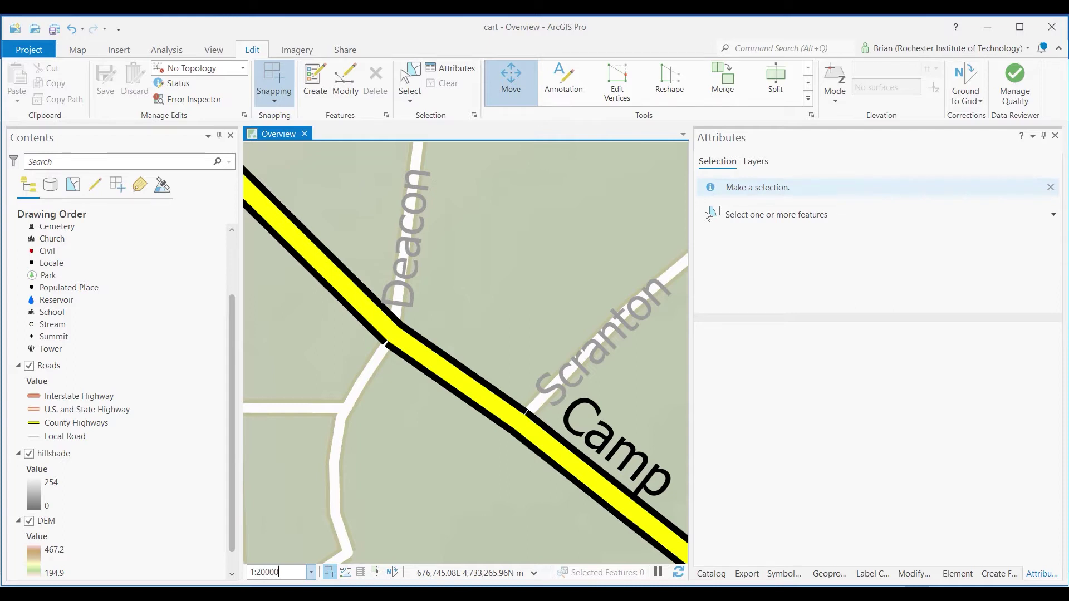
key(Return)
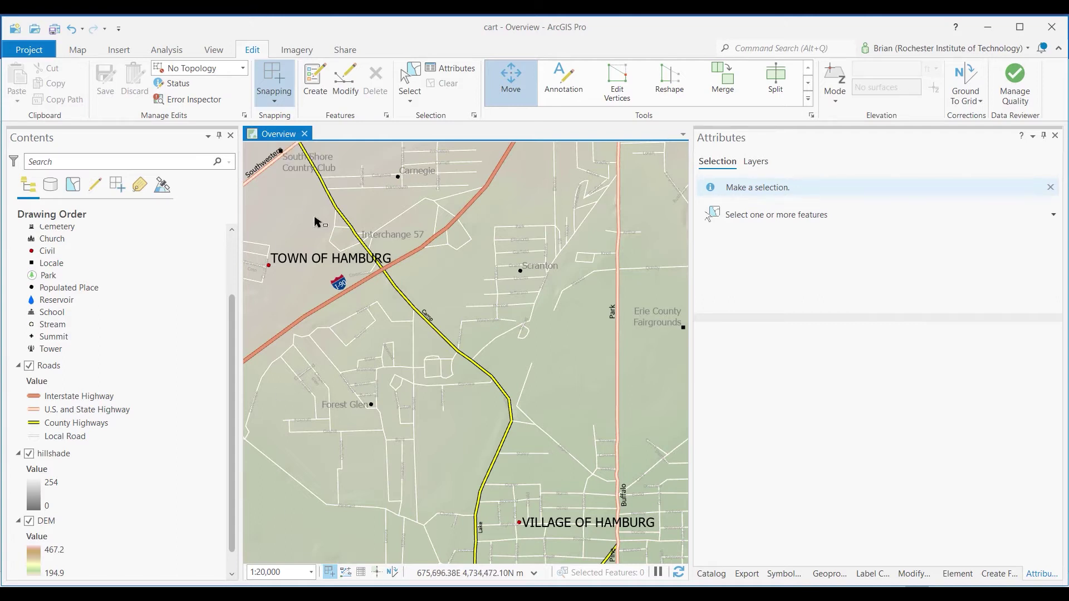
drag(575, 455, 499, 333)
key(Escape)
click(88, 53)
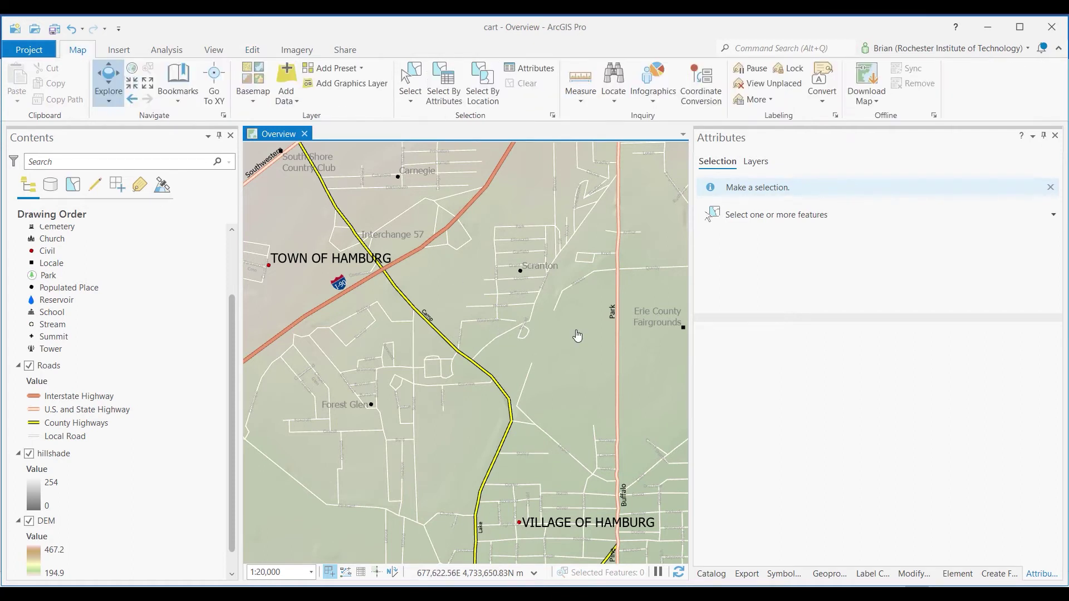
drag(582, 351, 471, 219)
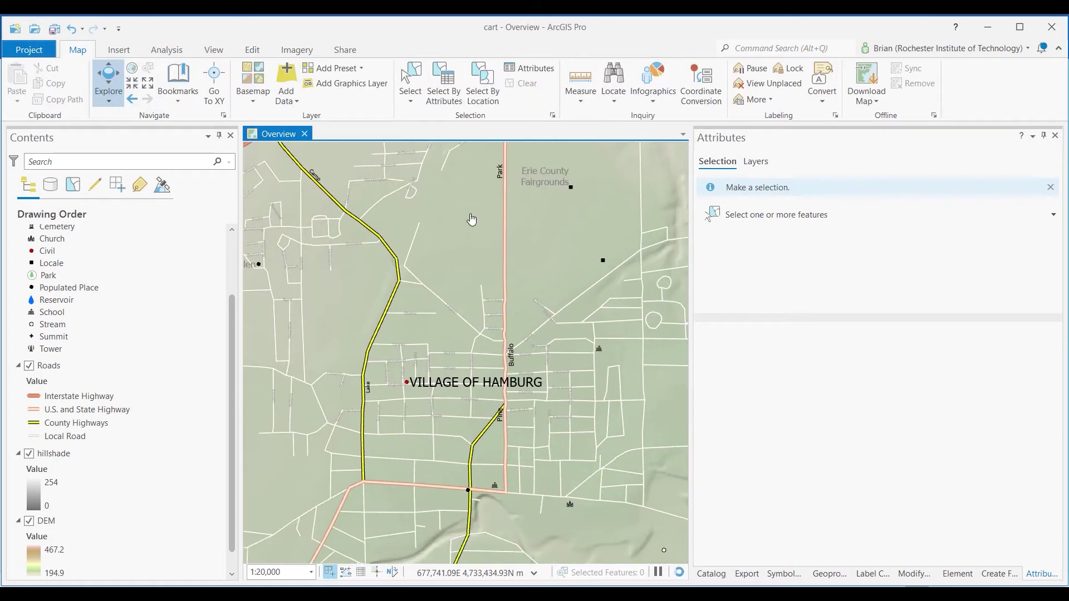
In Catalog, copy the Overview map and paste it into the Maps collection.
click(711, 575)
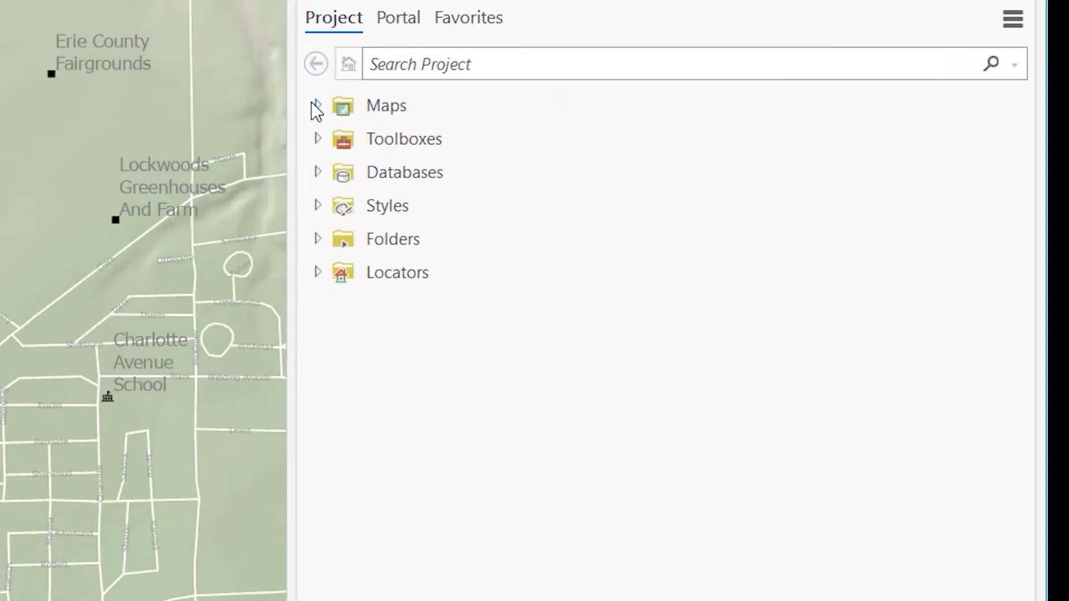
click(703, 203)
click(447, 141)
right_click(450, 149)
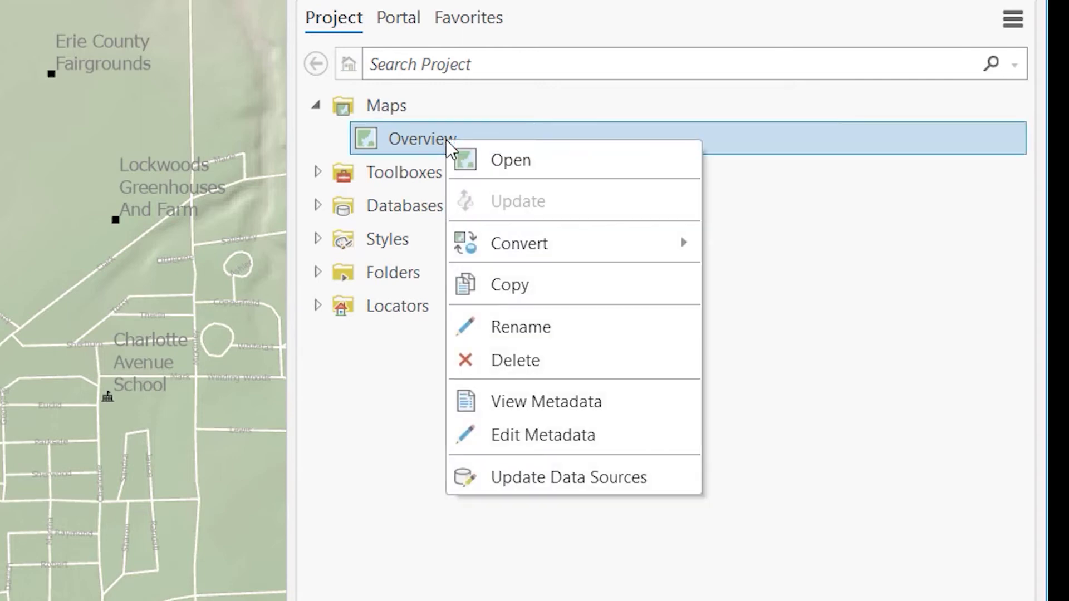
click(543, 286)
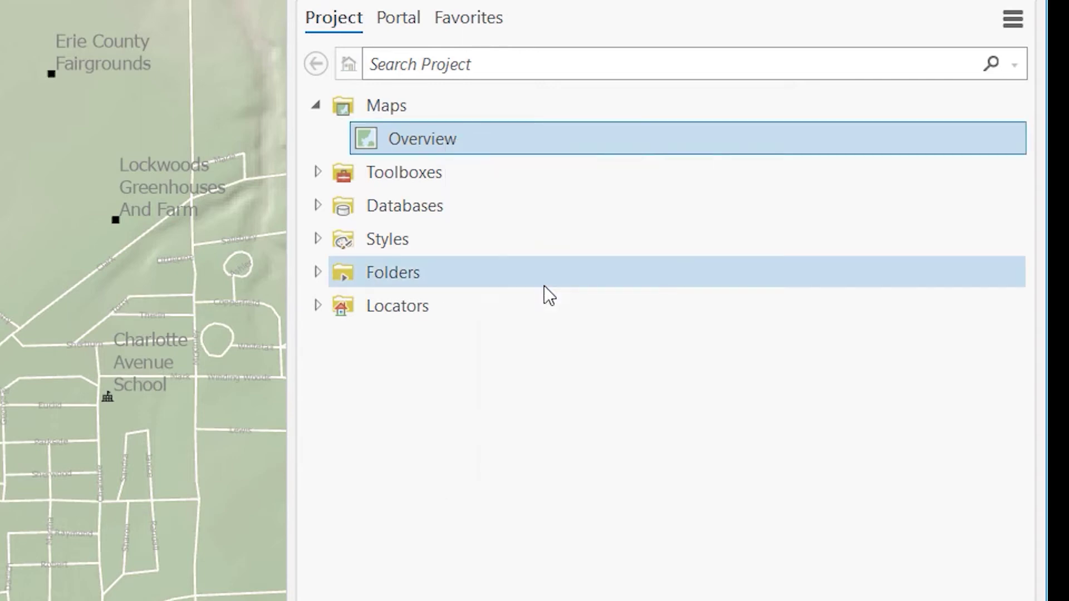
click(453, 114)
right_click(422, 109)
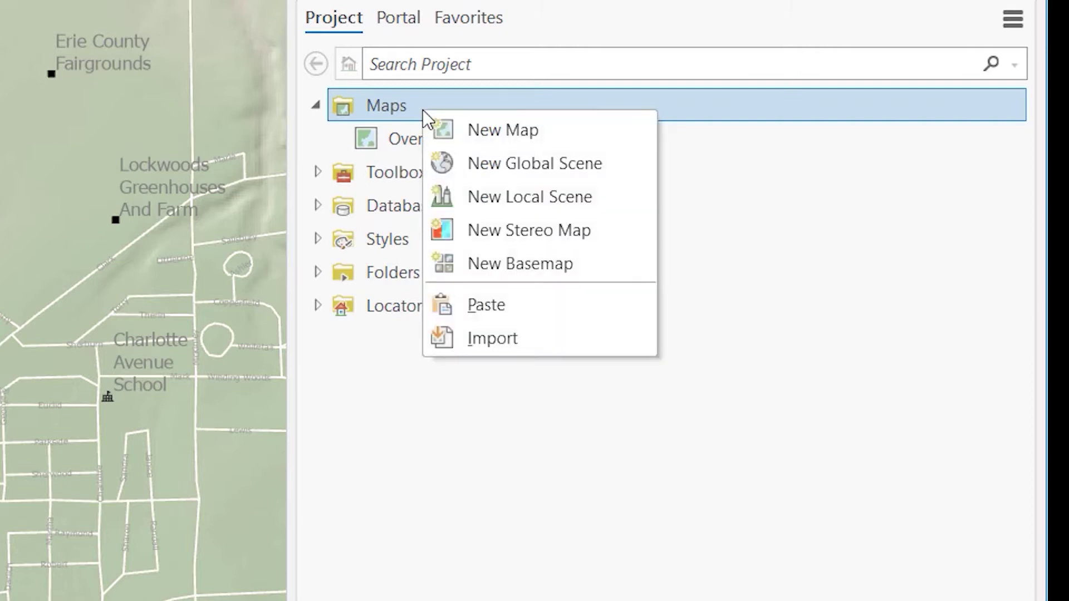
click(492, 294)
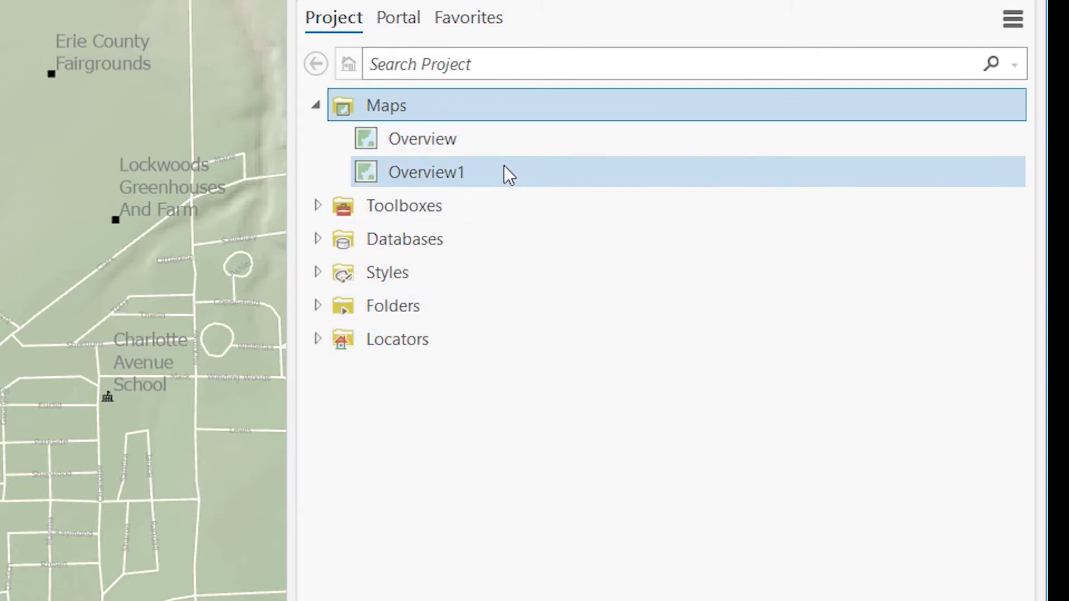
Rename the pasted Overview1 map to 'Detail' and open it in its own view.
click(473, 167)
right_click(472, 166)
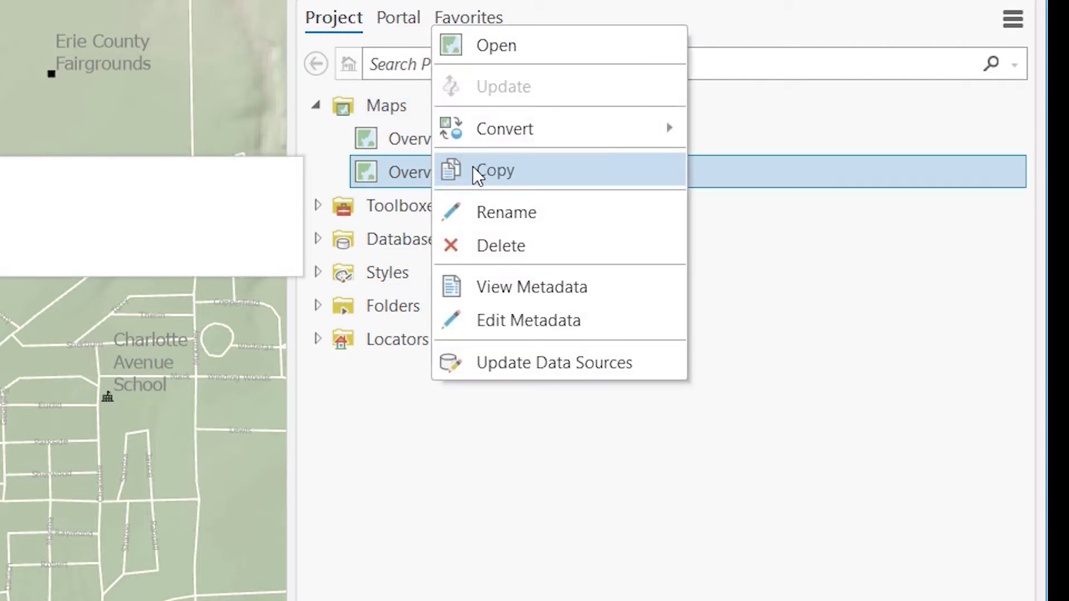
click(569, 219)
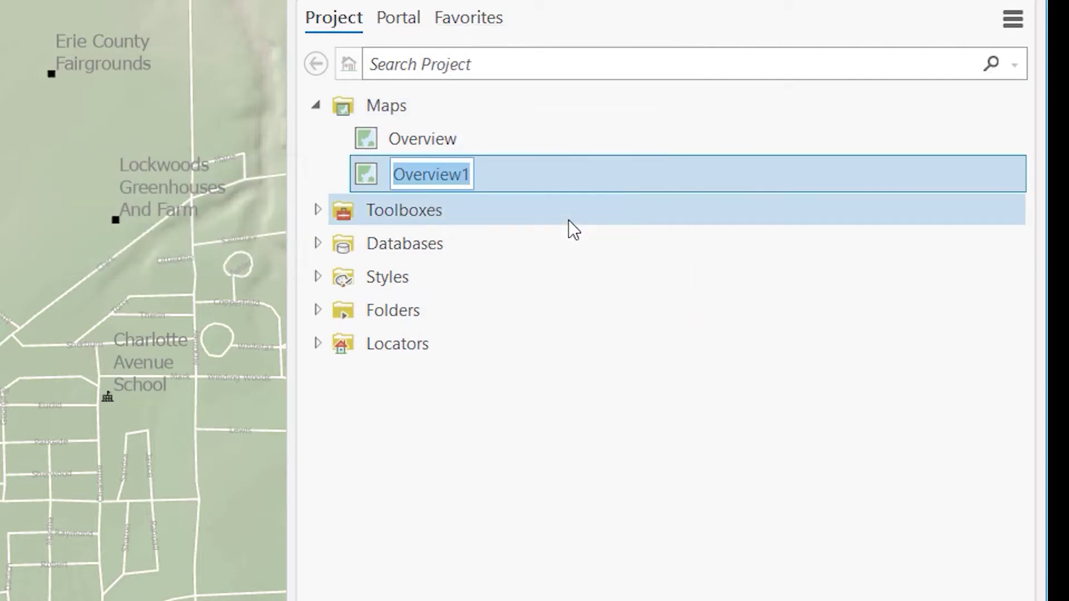
text(e)
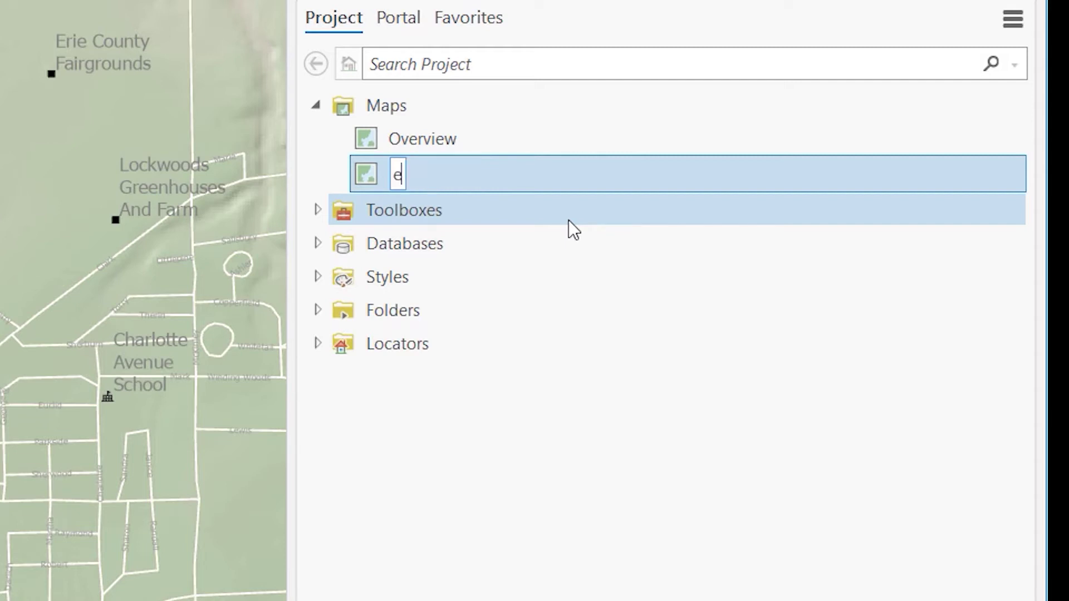
key(BackSpace)
text(Detail)
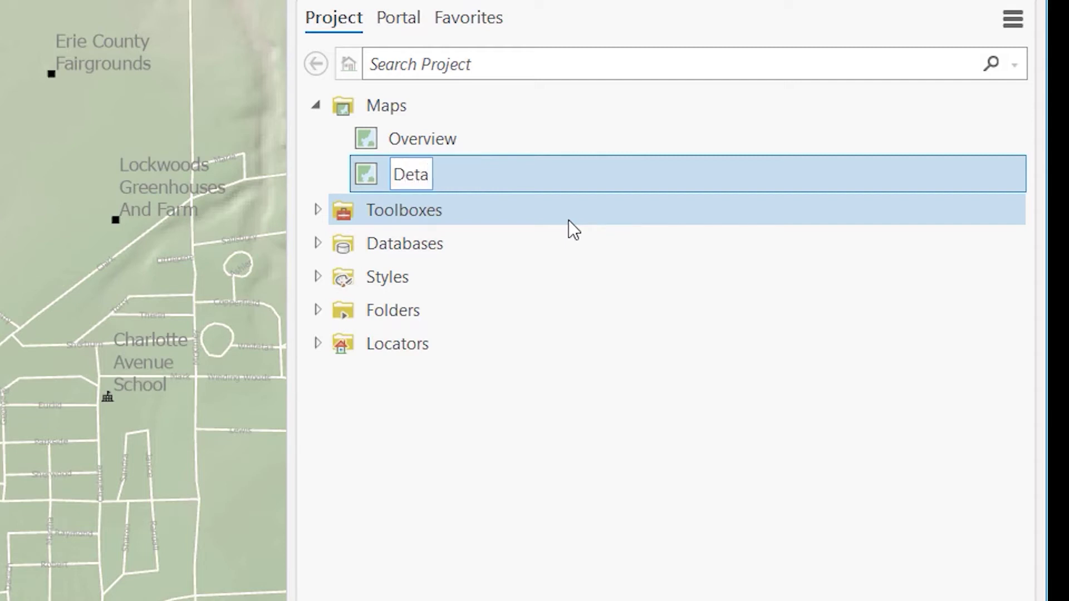
key(Return)
click(376, 166)
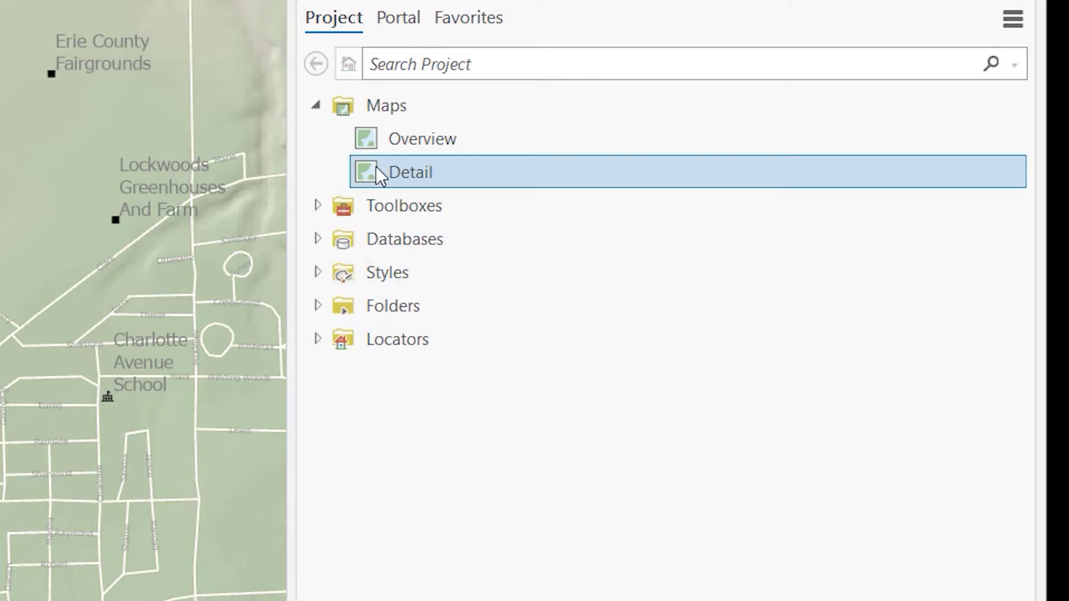
double_click(413, 175)
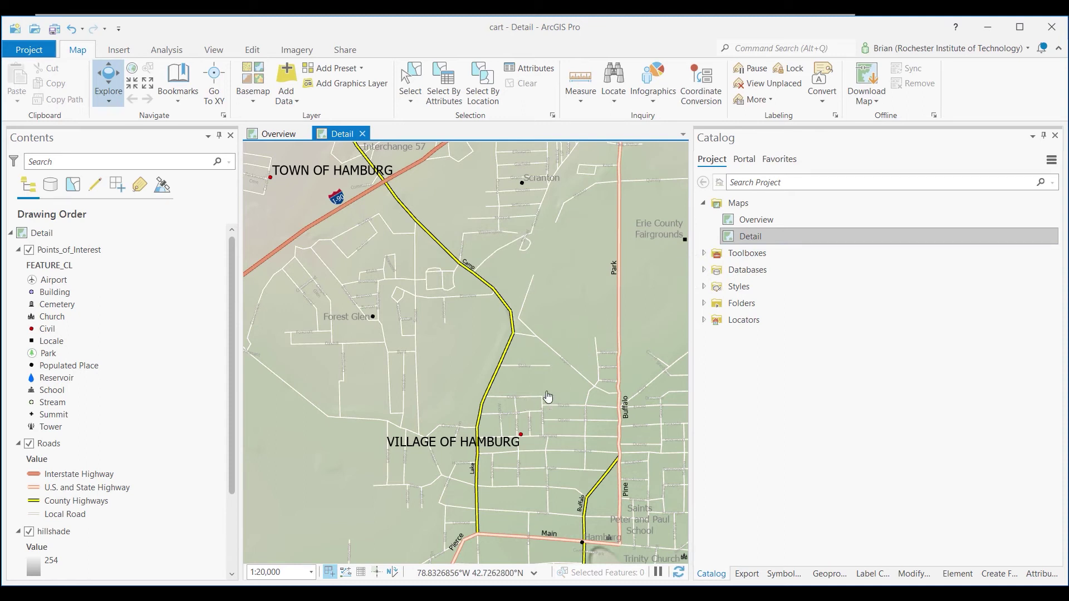
Remove the hillshade and DEM raster layers from the Detail map.
drag(549, 378, 440, 277)
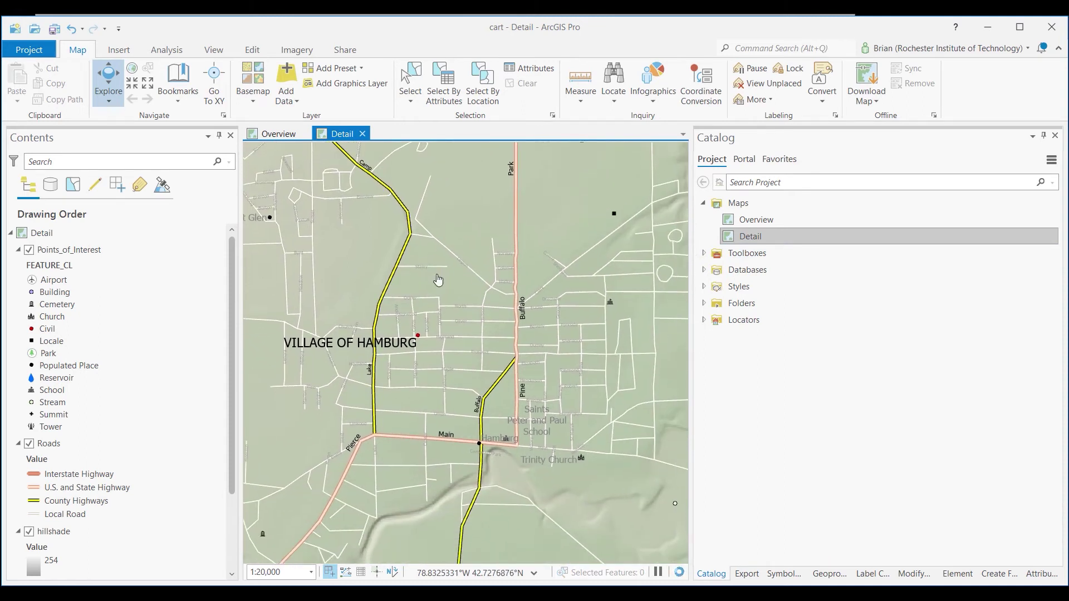
drag(231, 303, 229, 385)
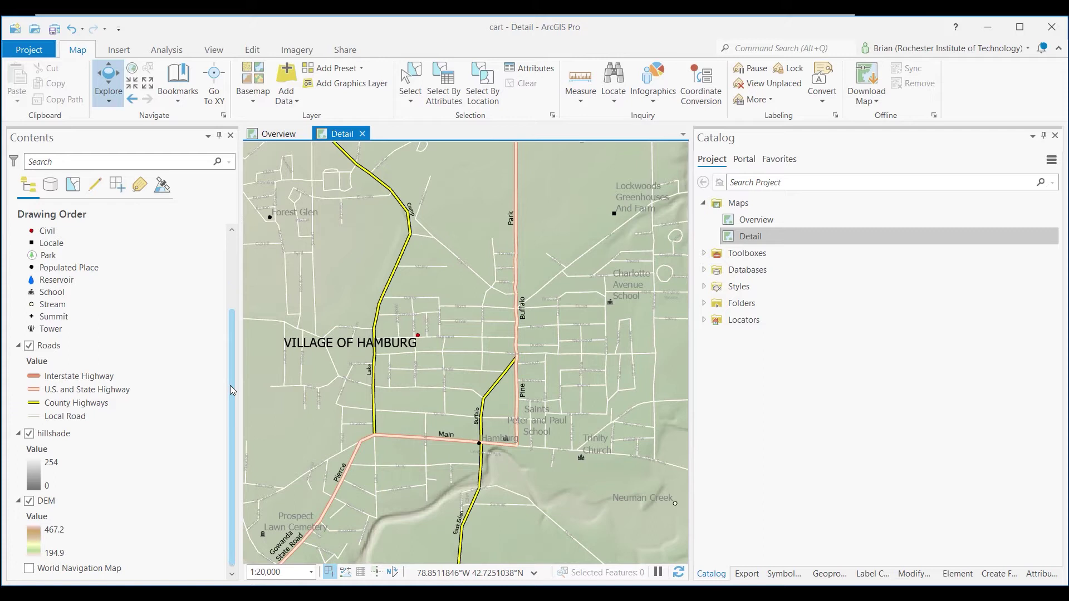
click(92, 437)
ctrl+click(74, 500)
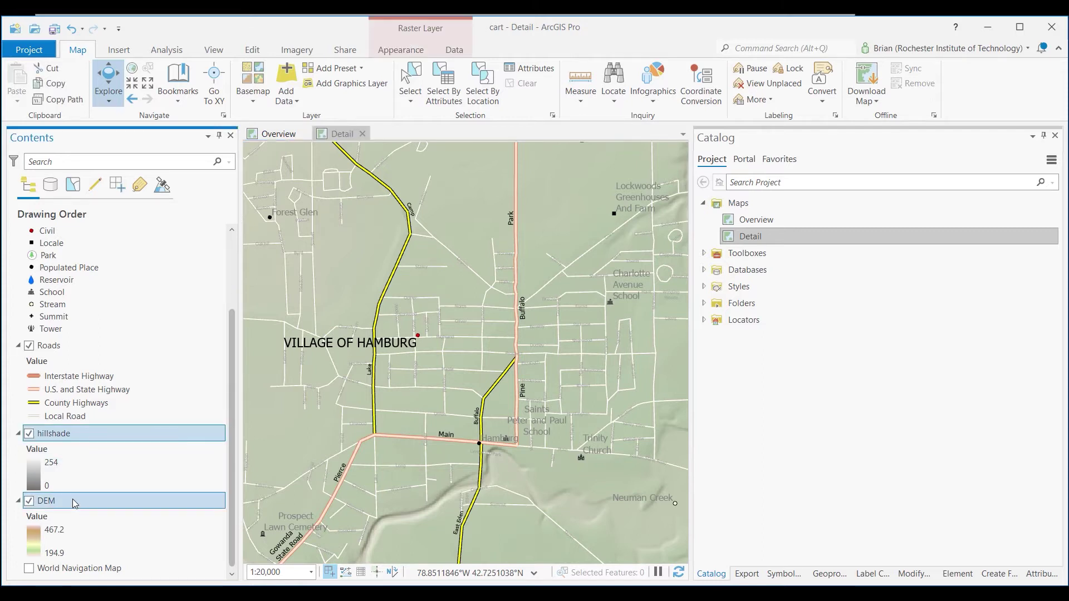
right_click(74, 503)
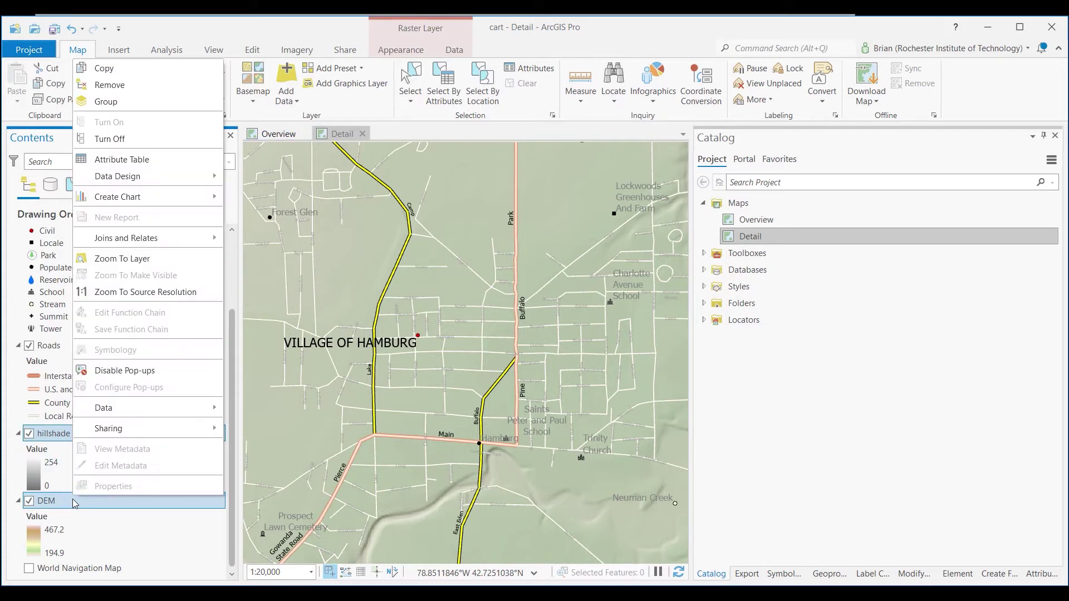
click(148, 88)
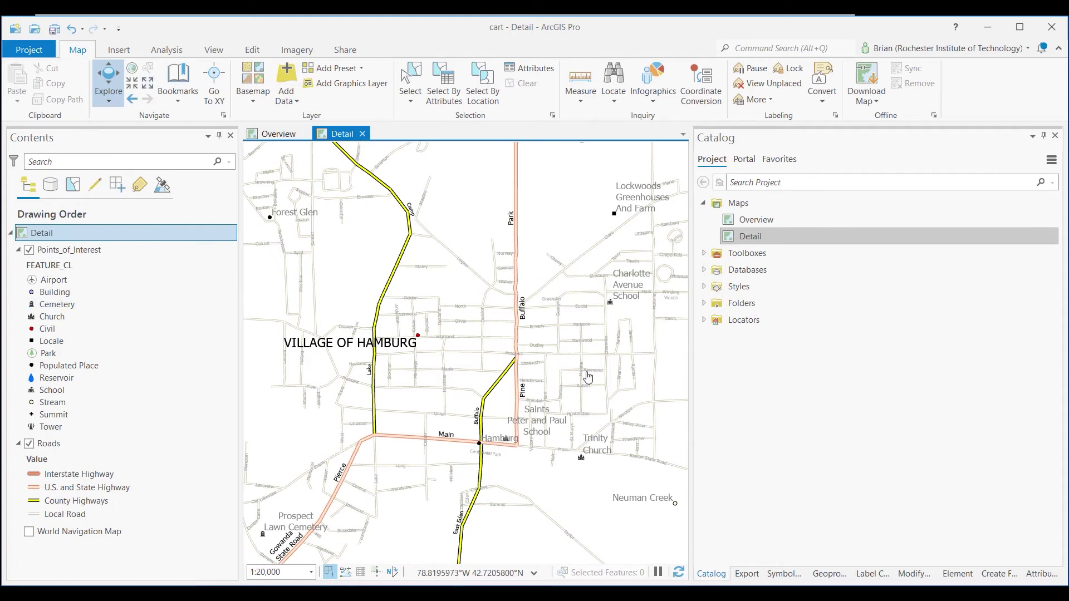
Zoom in and set the Detail map scale to 1:5,000 around Buffalo and Pine.
scroll(584, 374, up, 4)
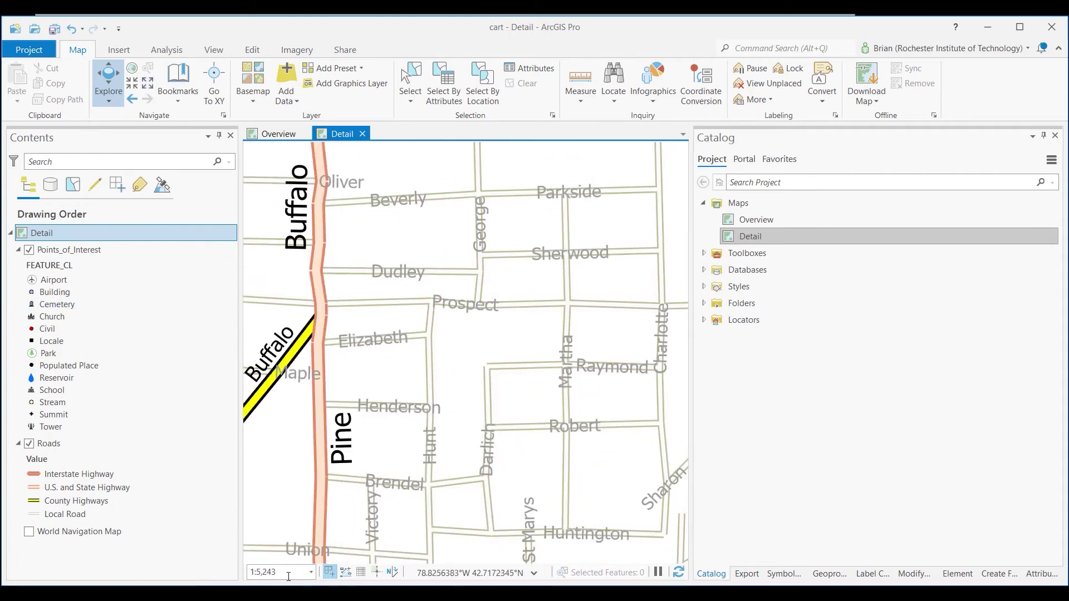
click(282, 572)
click(282, 572)
key(BackSpace)
key(BackSpace)
key(BackSpace)
key(BackSpace)
key(Return)
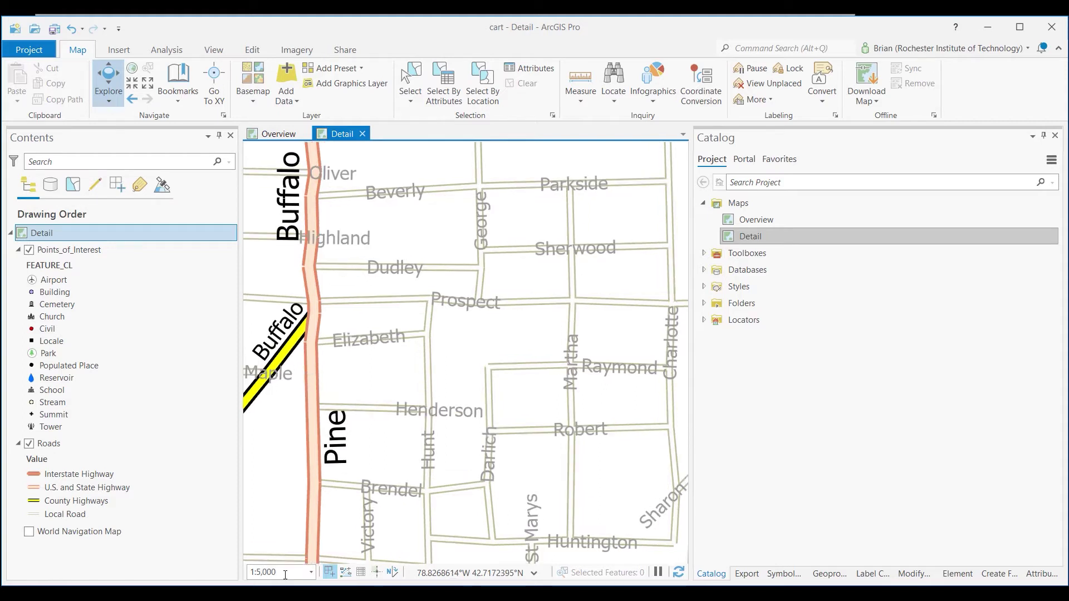
right_click(93, 229)
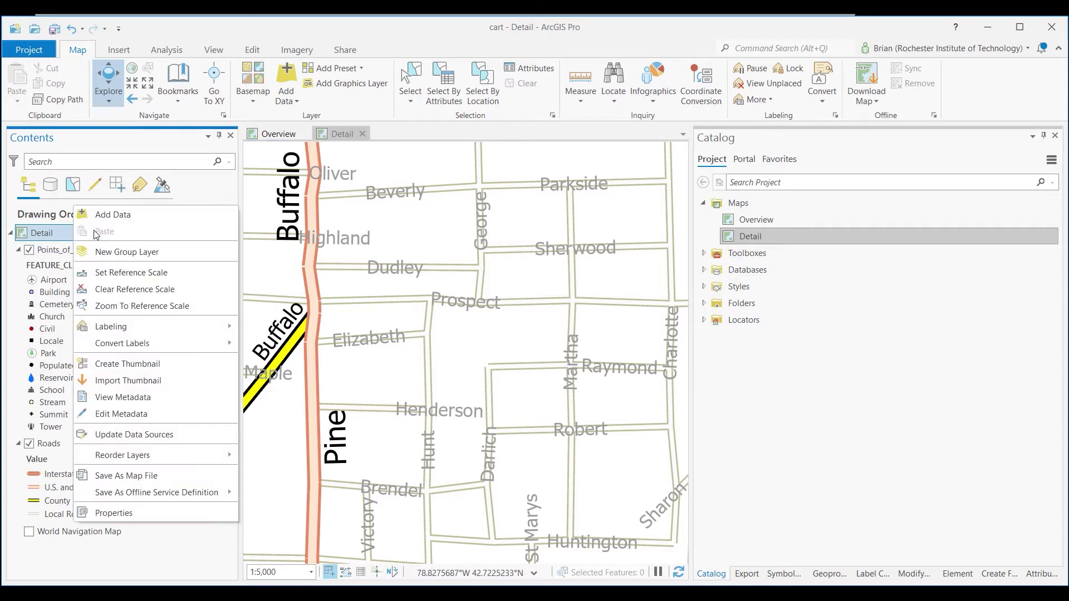
Set the Detail map's reference scale to 1:5,000, then pan toward the cul-de-sacs near Charlotte Avenue School.
click(129, 272)
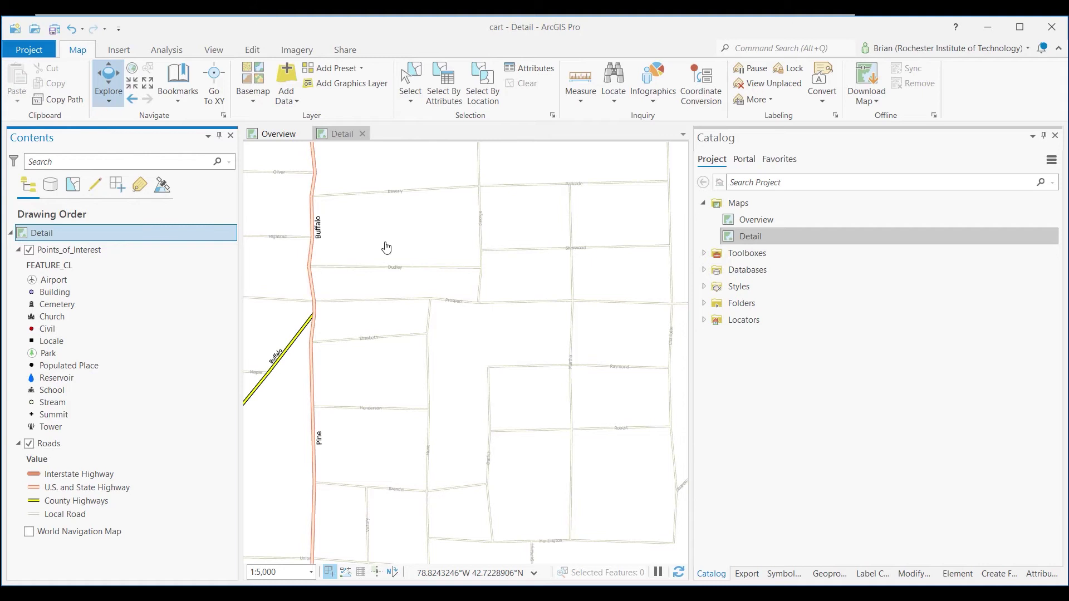
drag(579, 377, 457, 481)
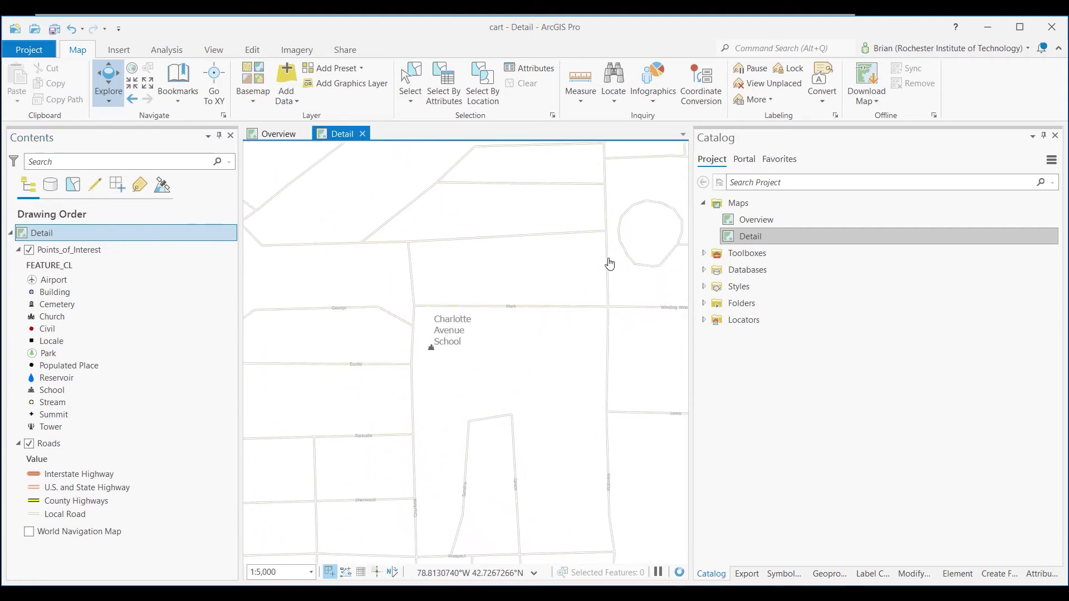
mouse_move(609, 263)
mouse_down()
mouse_move(389, 360)
mouse_move(450, 323)
mouse_move(501, 362)
mouse_up()
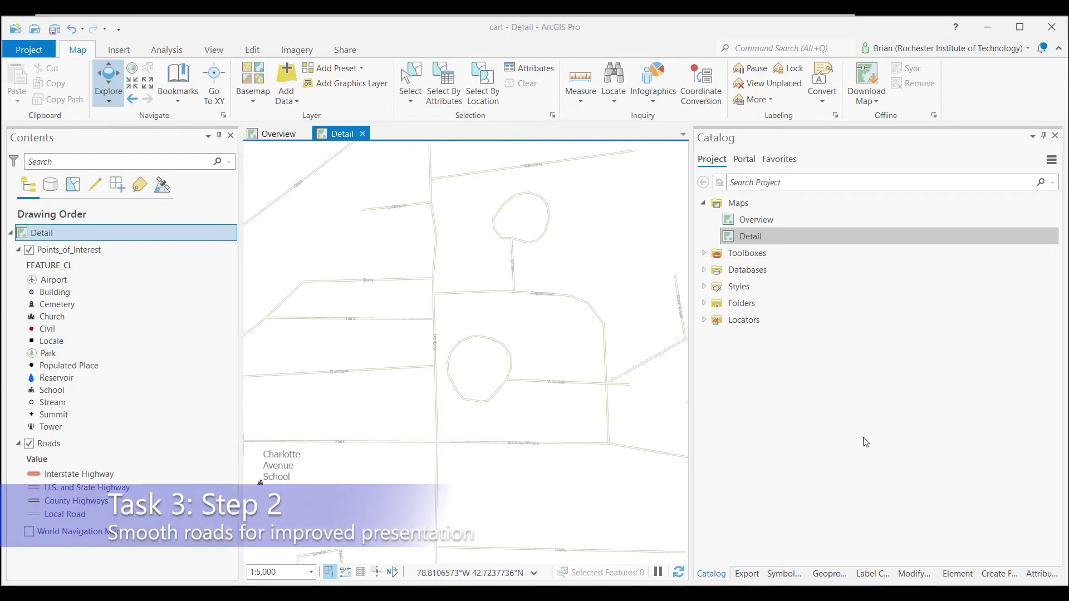
scroll(505, 339, up, 2)
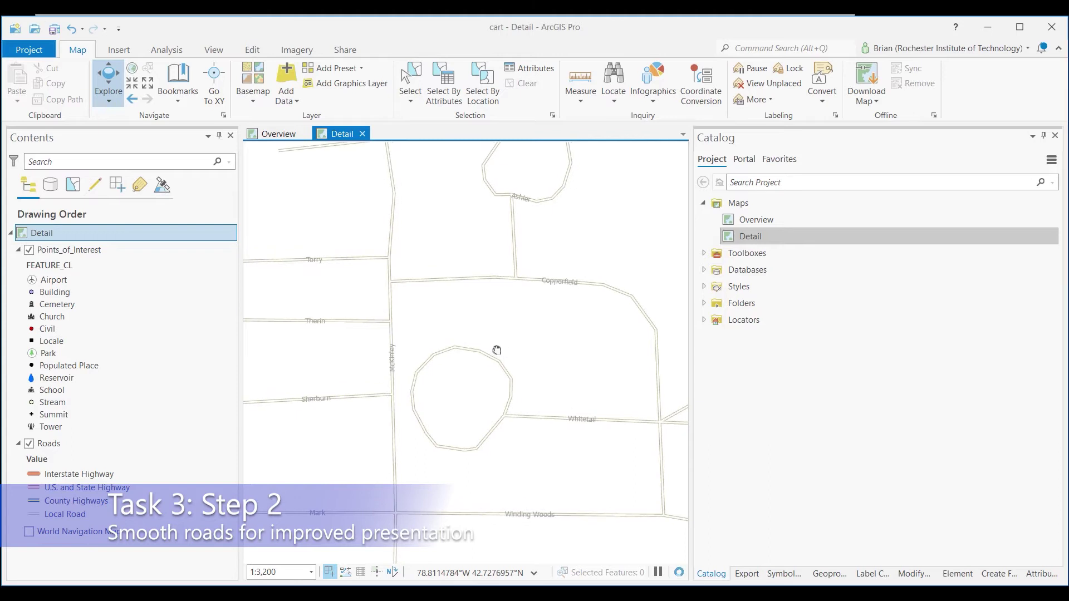
drag(497, 350, 456, 377)
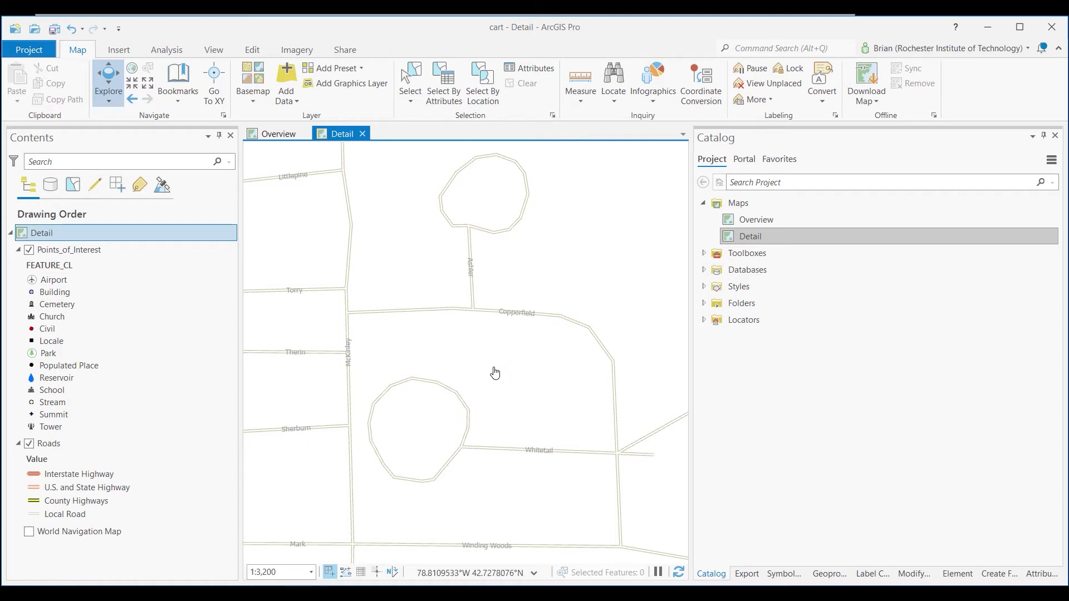
drag(534, 390, 563, 261)
key(Down)
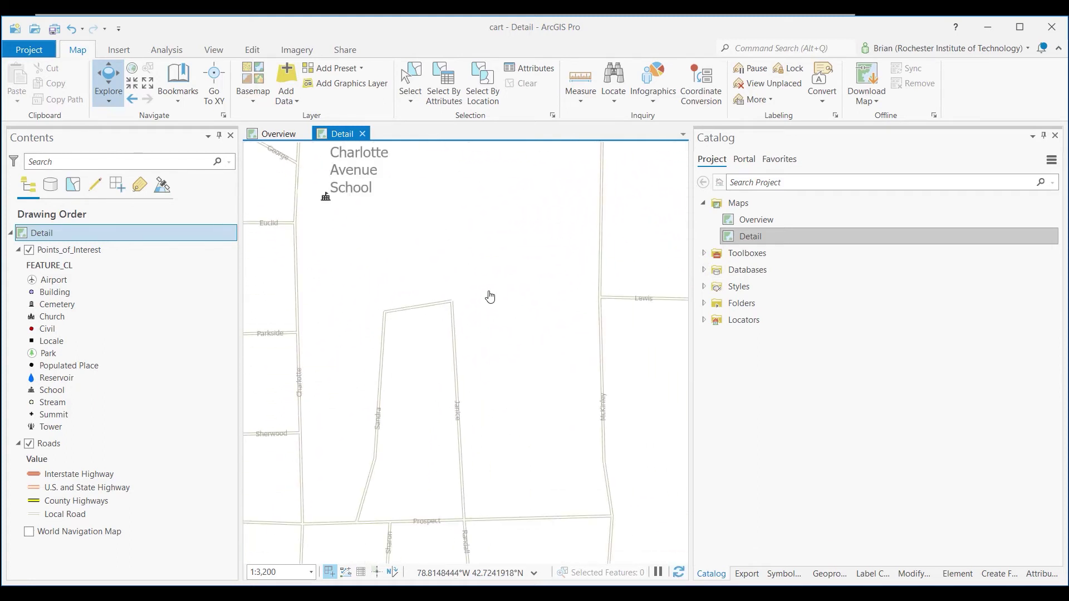
key(Up)
key(Right)
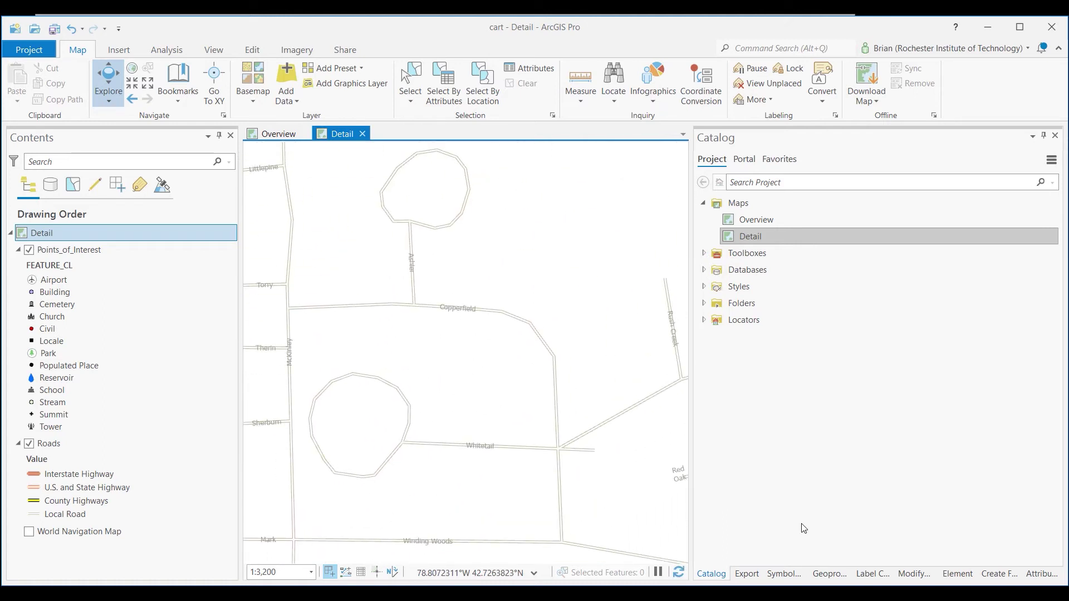
Open the Smooth Line tool from Toolboxes > Cartography Tools > Generalization.
click(828, 574)
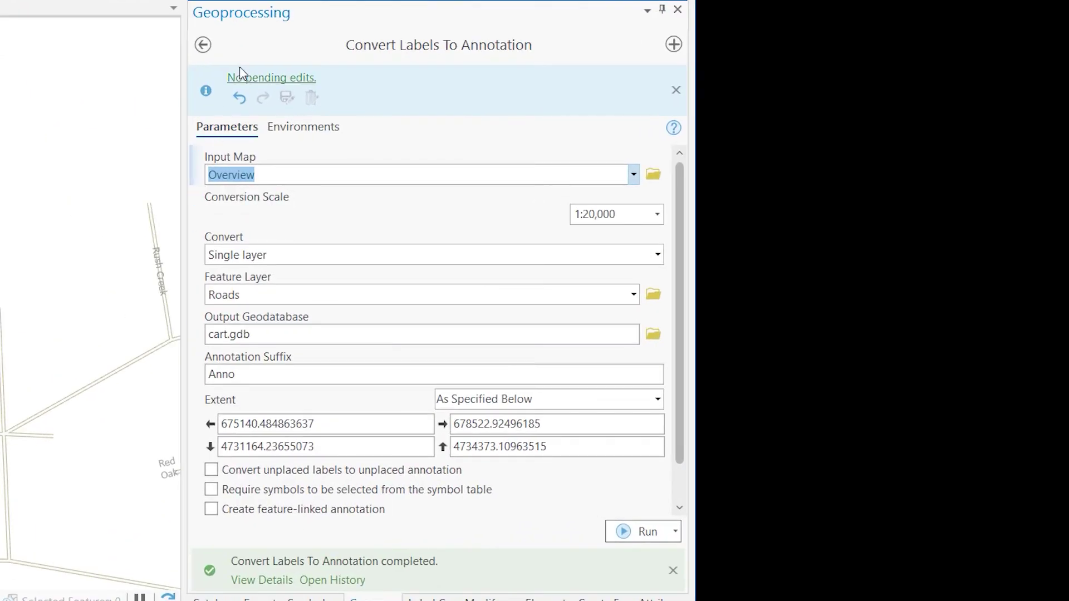
click(203, 45)
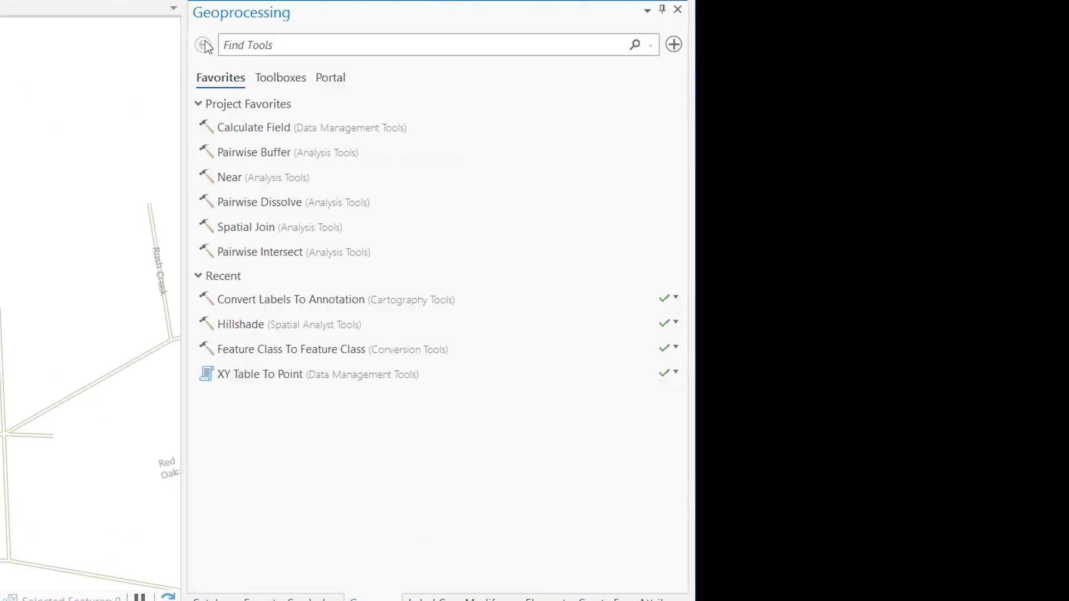
click(280, 78)
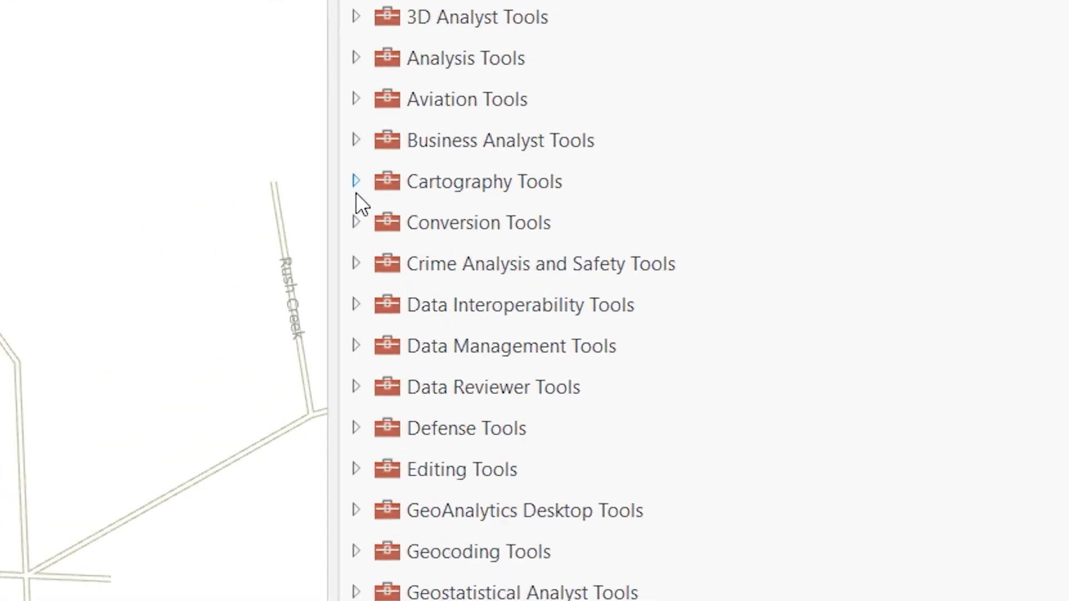
click(197, 208)
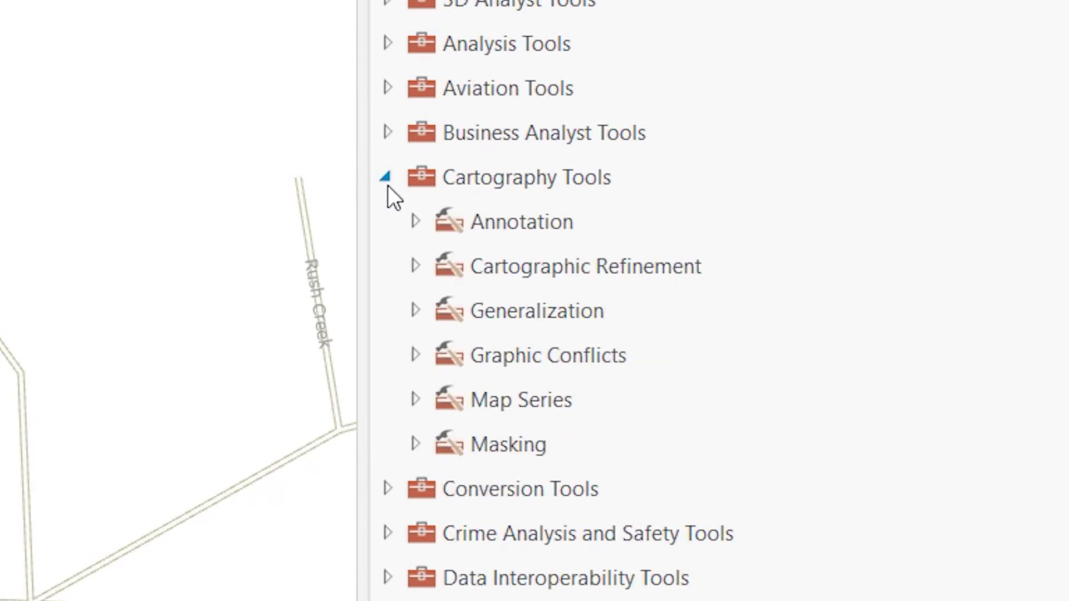
click(415, 311)
scroll(747, 351, down, 3)
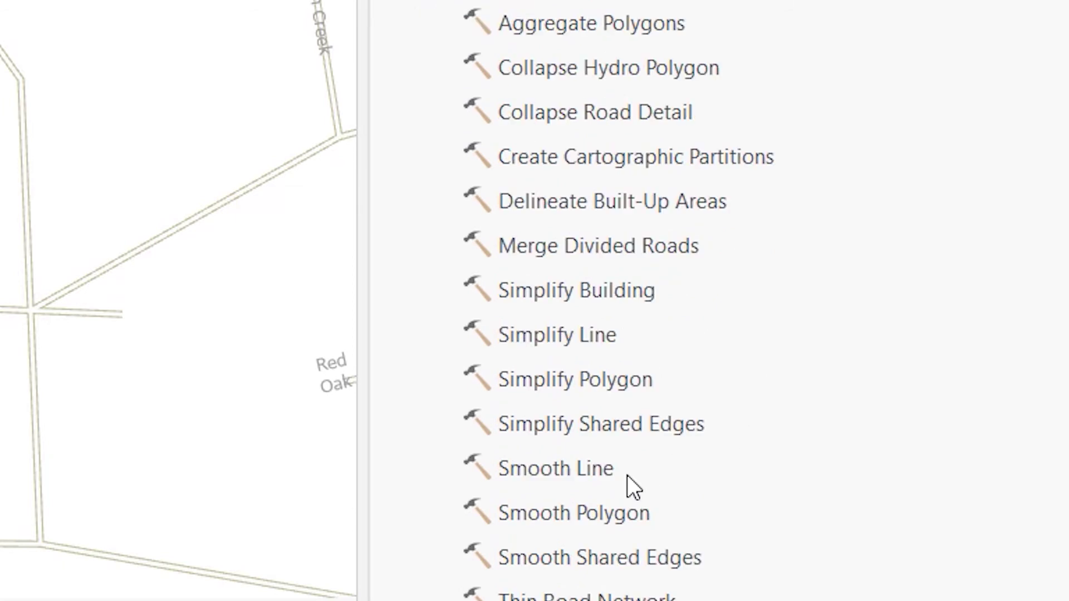
click(573, 468)
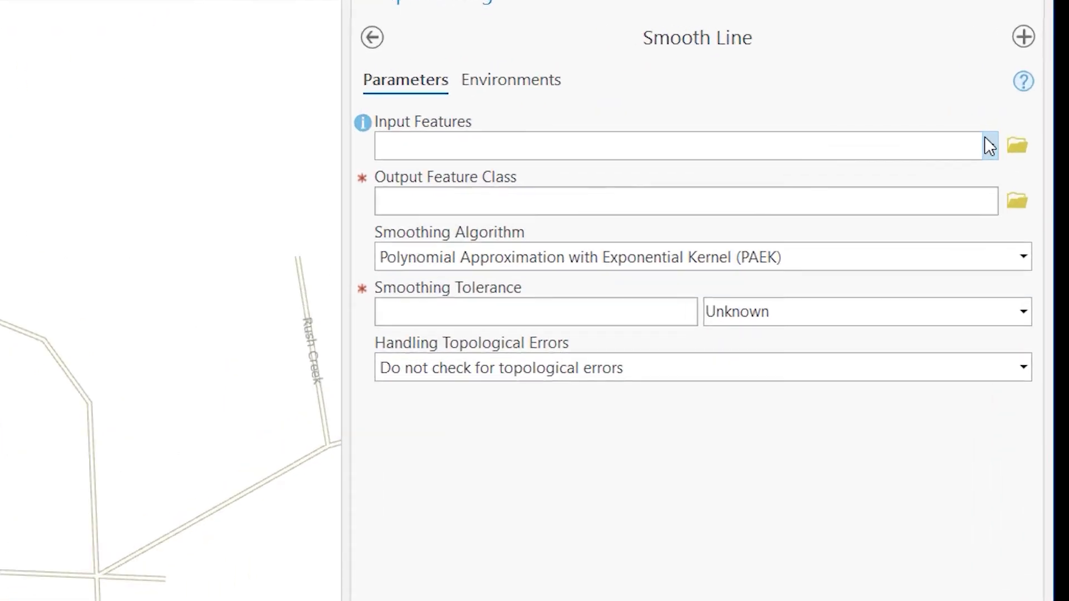
Run Smooth Line on Roads with a 1000 Feet smoothing tolerance, creating Roads_SmoothLine.
click(987, 147)
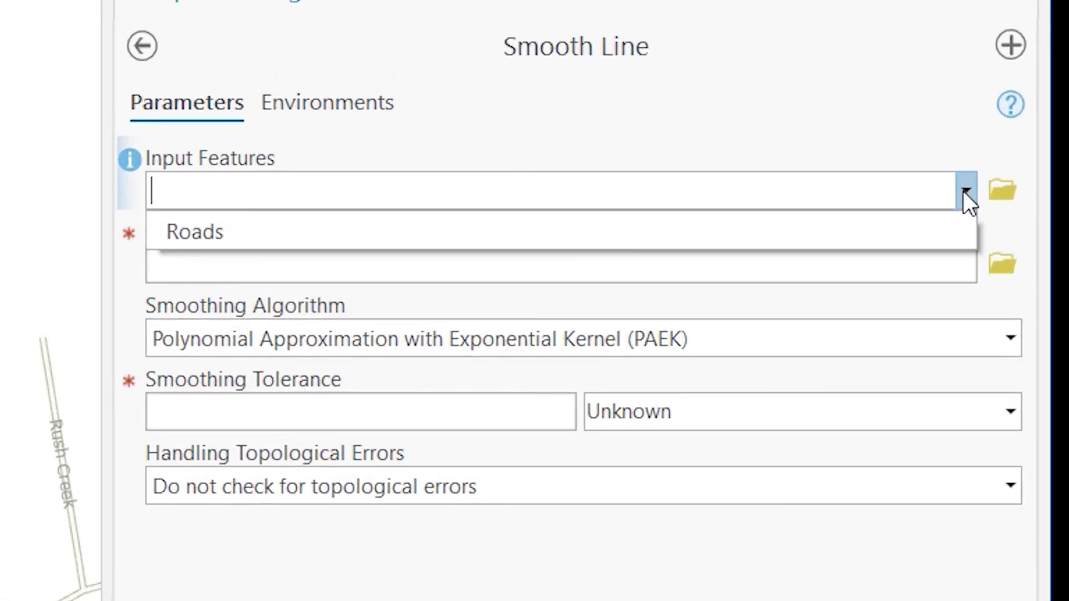
click(759, 186)
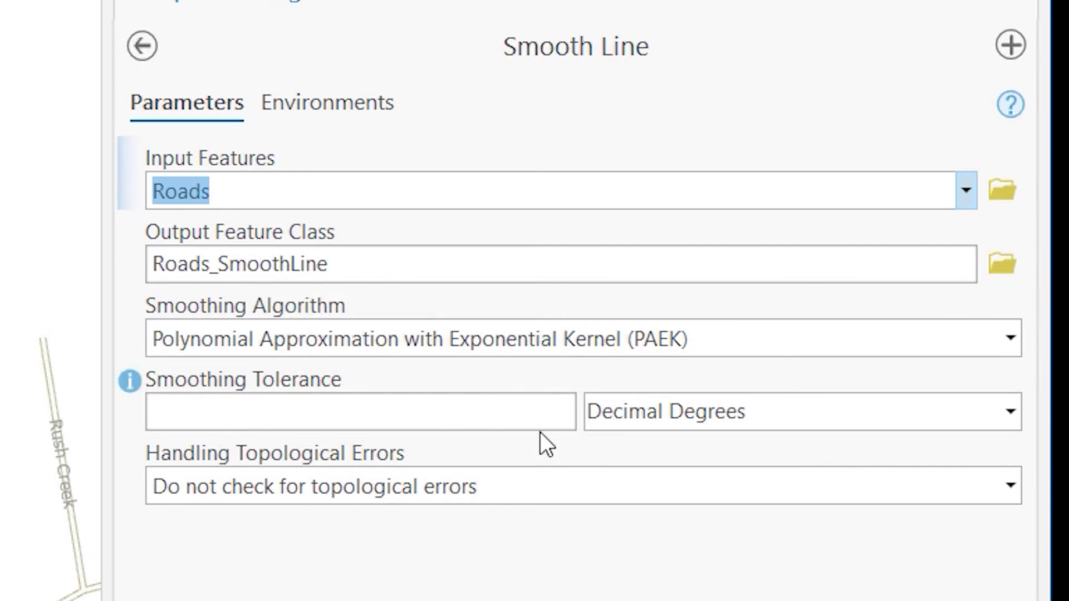
click(562, 407)
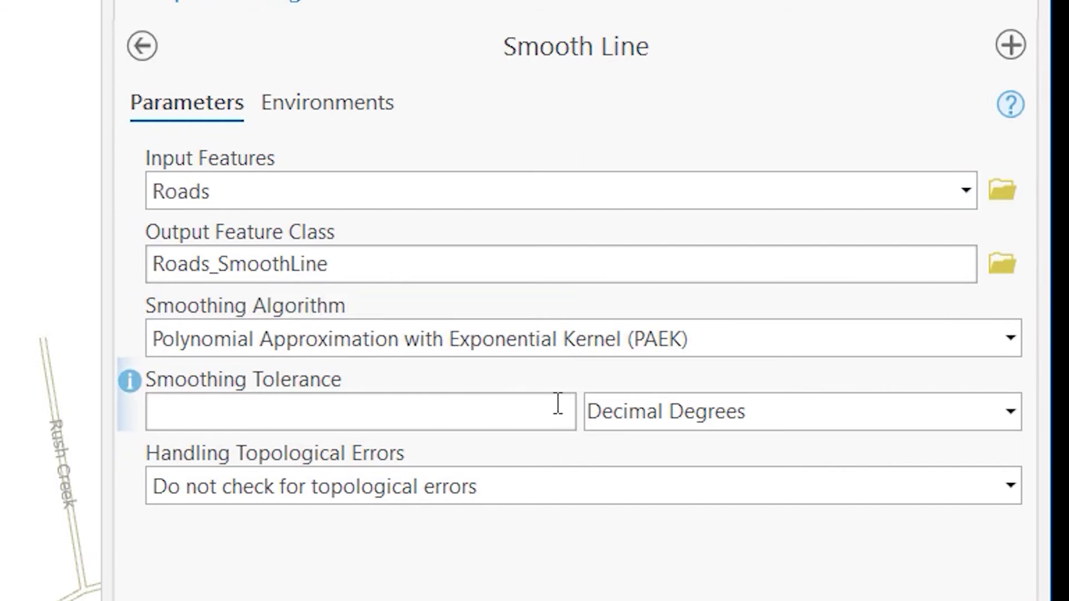
text(1000)
click(1010, 410)
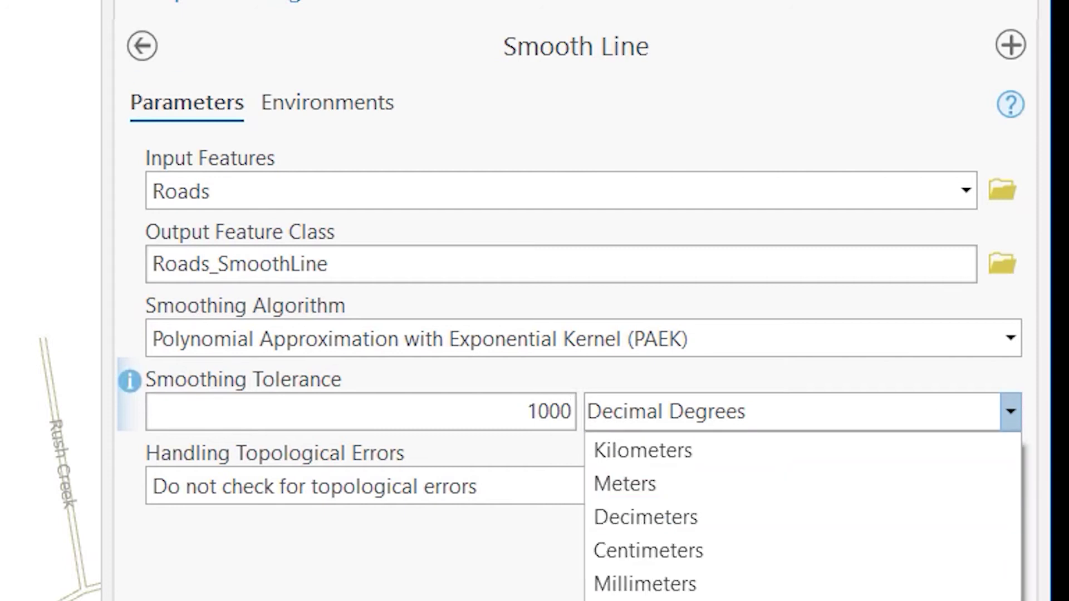
key(f)
key(Return)
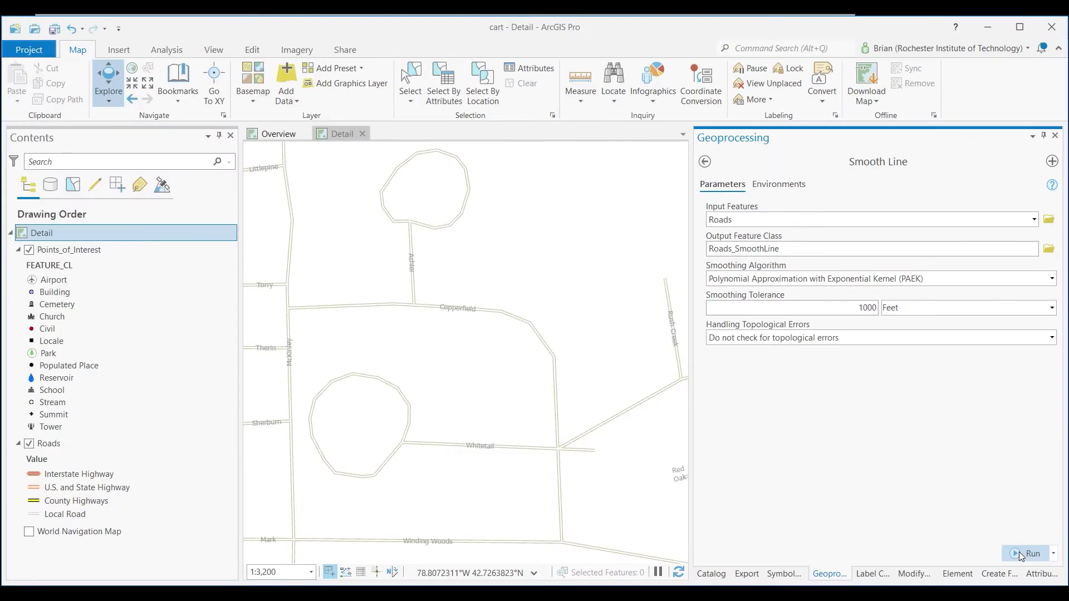
click(1019, 552)
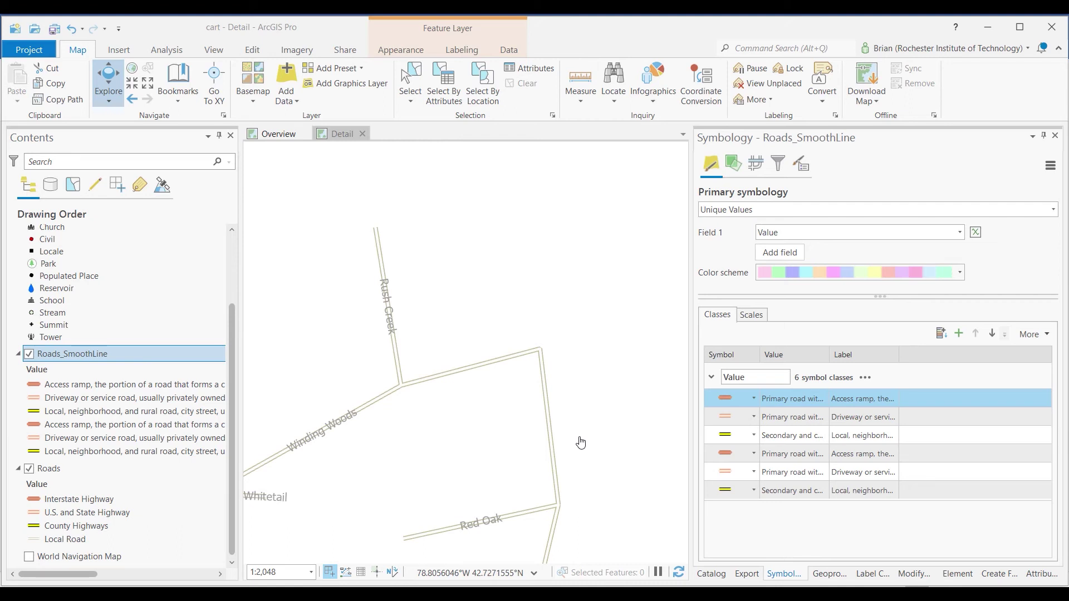
Inspect the smoothed roads and switch off the original Roads layer, leaving Roads_SmoothLine visible.
drag(480, 422, 495, 317)
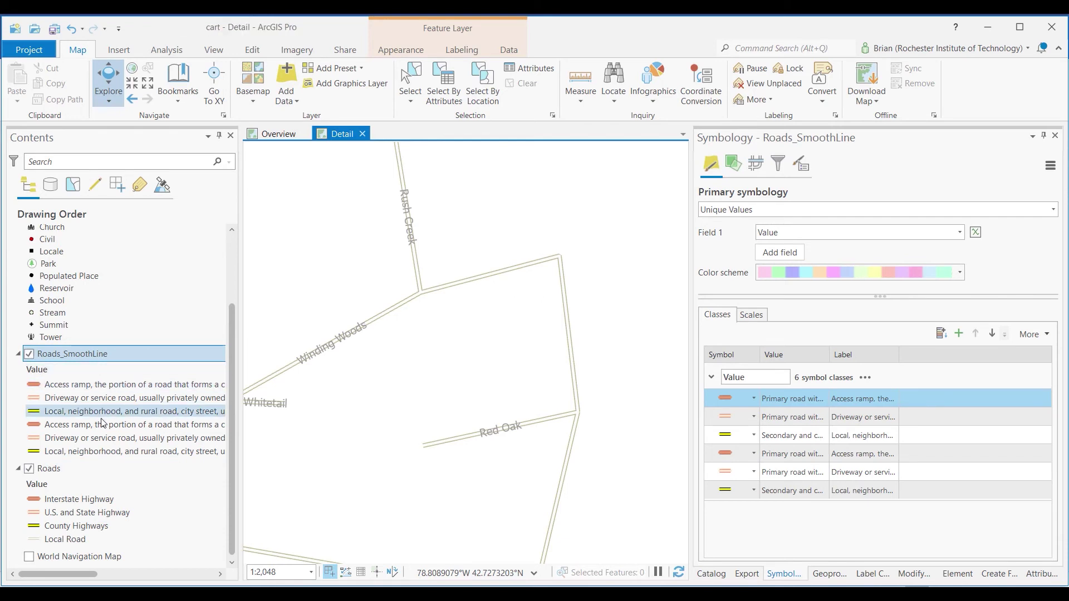
click(29, 354)
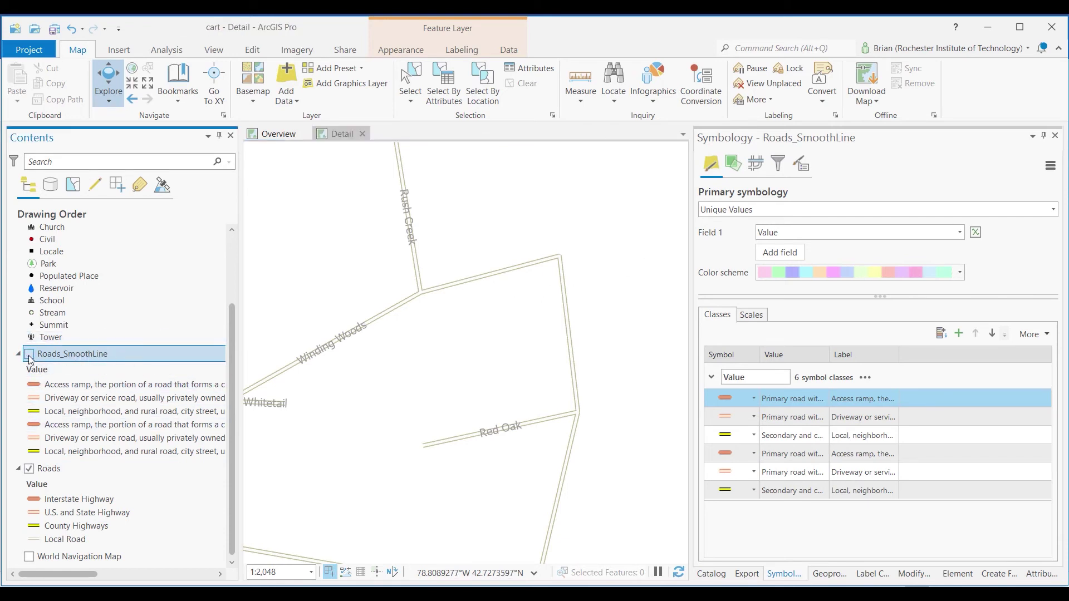
click(28, 470)
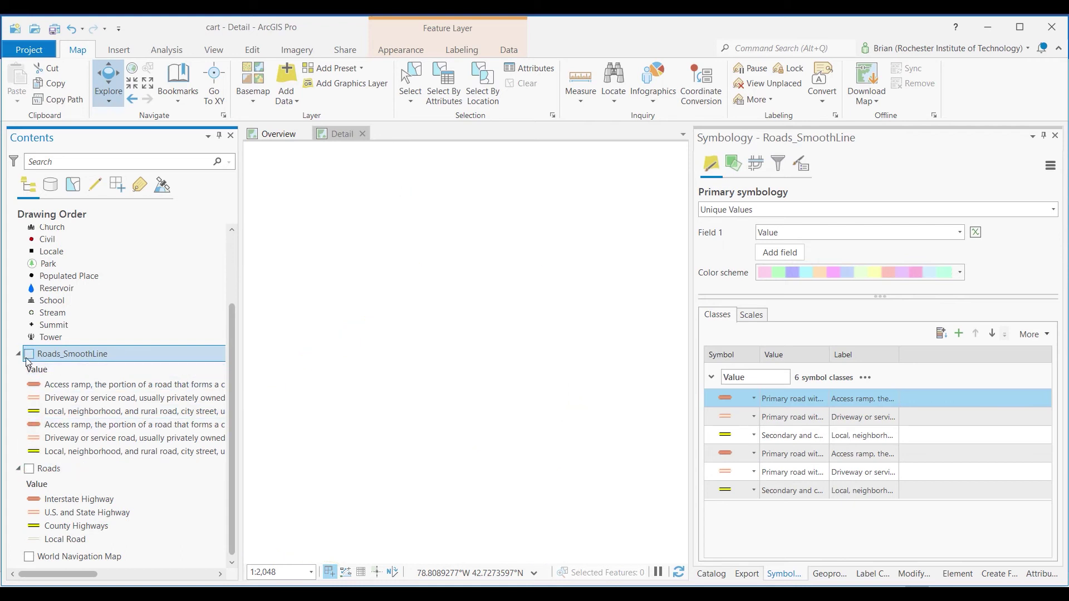
right_click(103, 360)
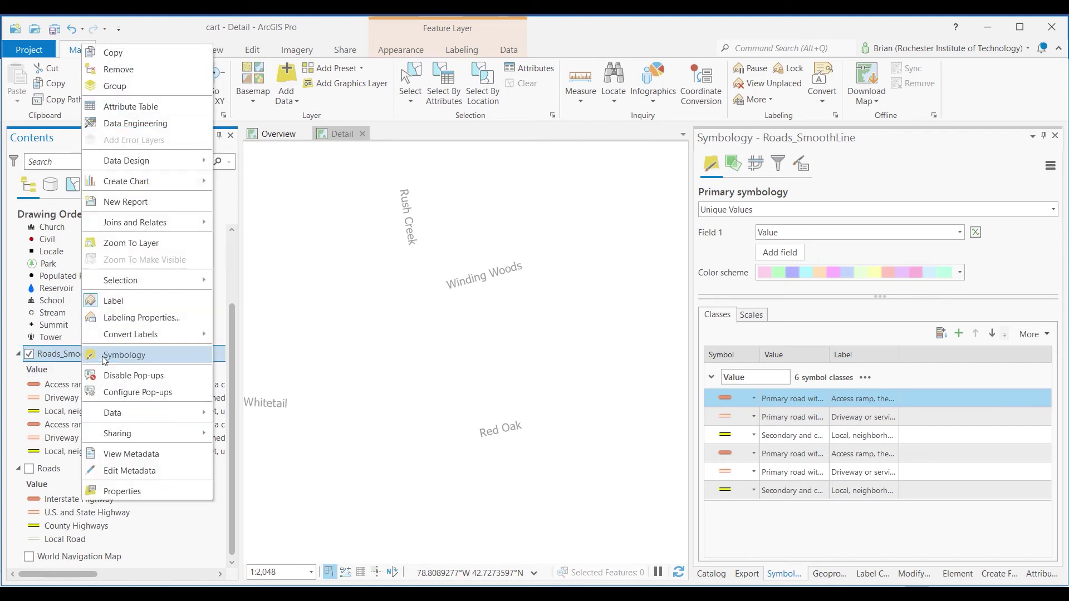
Change Roads_SmoothLine's symbology to a Single Symbol with a red line and apply it.
click(167, 359)
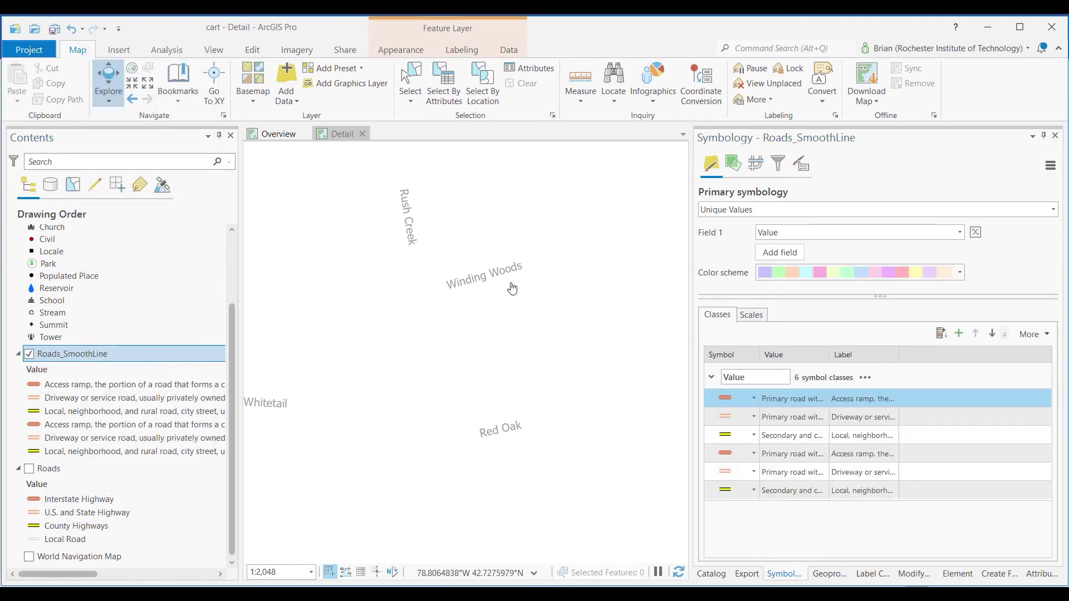
click(1053, 210)
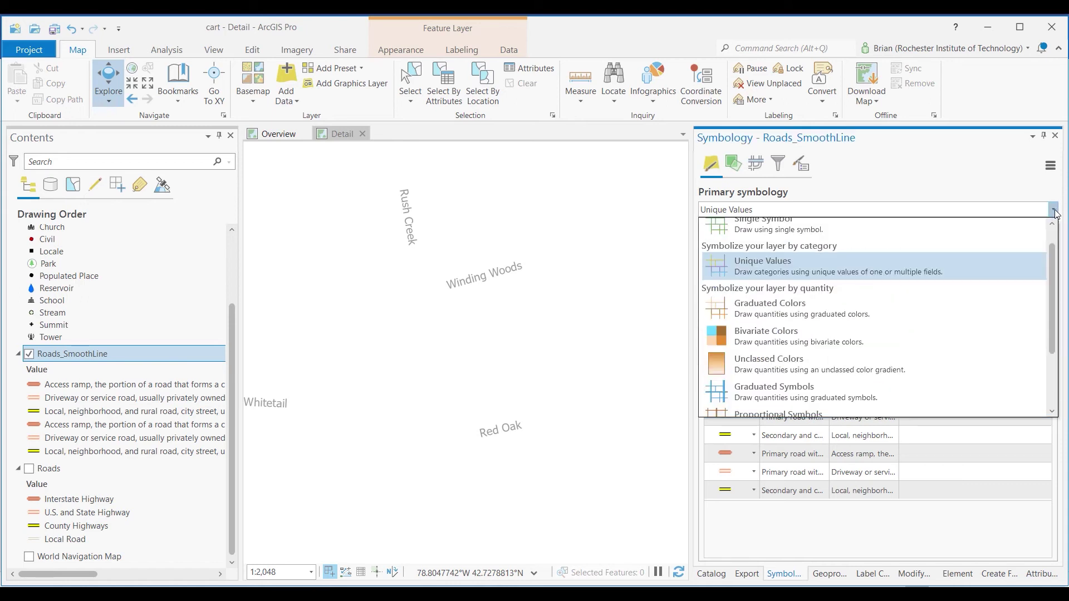
click(983, 226)
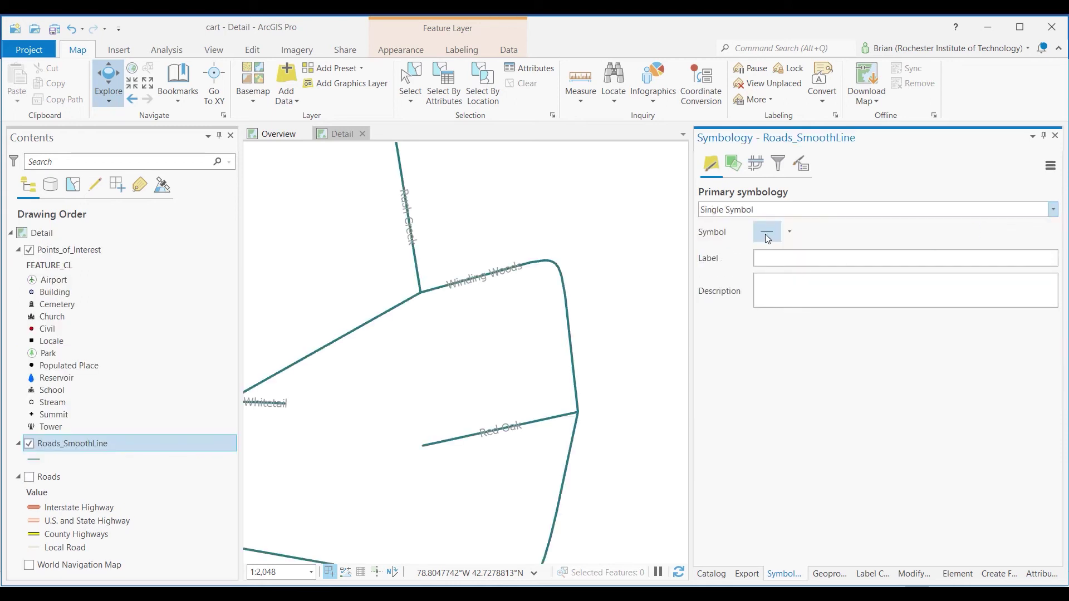
click(767, 235)
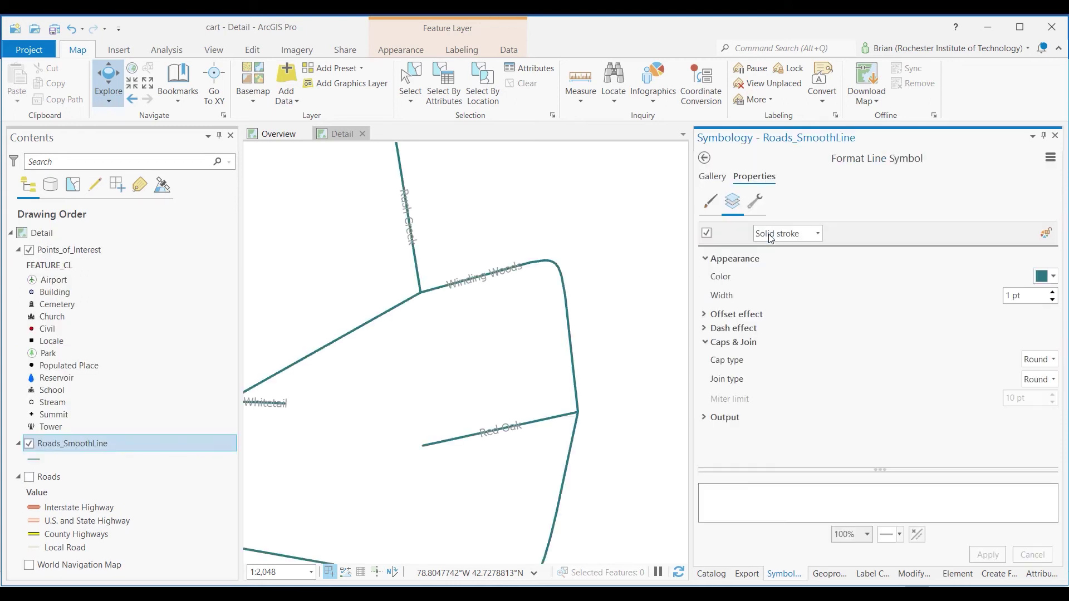
click(1053, 277)
click(913, 354)
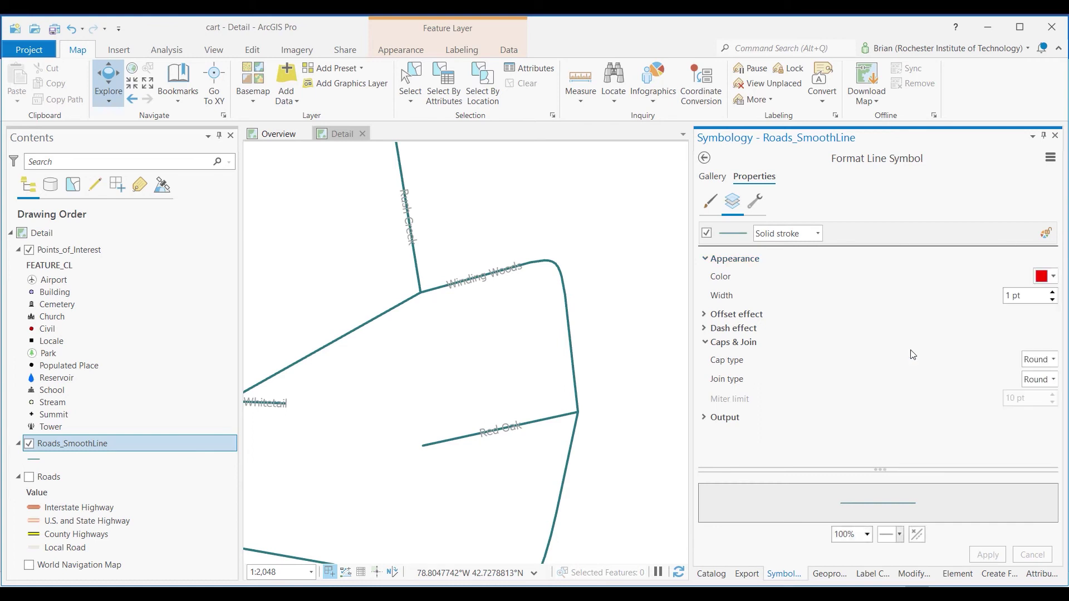
click(981, 556)
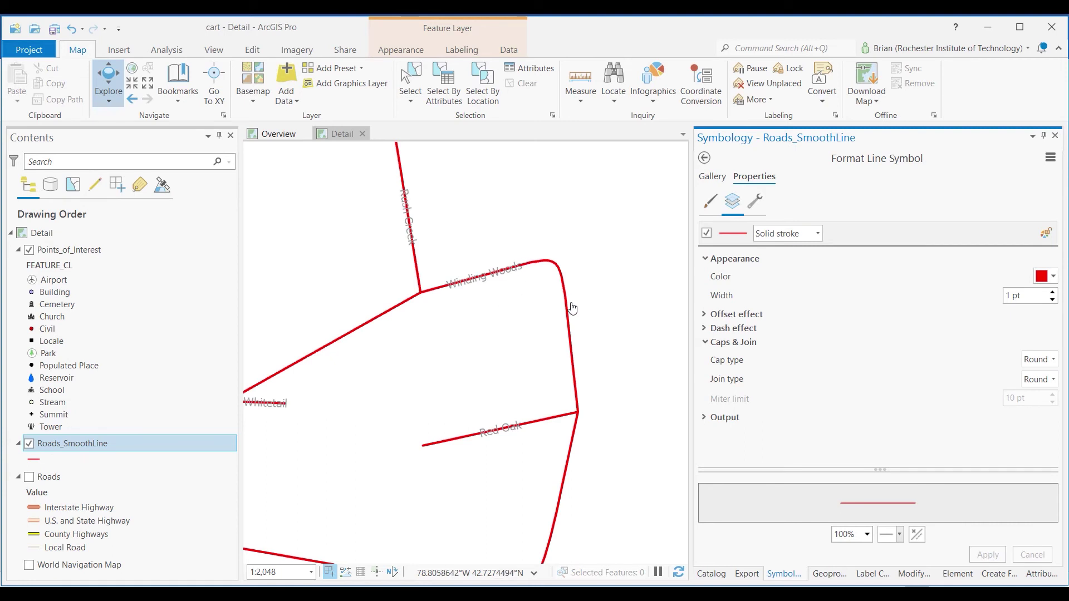
Turn the original Roads layer back on beneath the red smoothed roads.
click(29, 479)
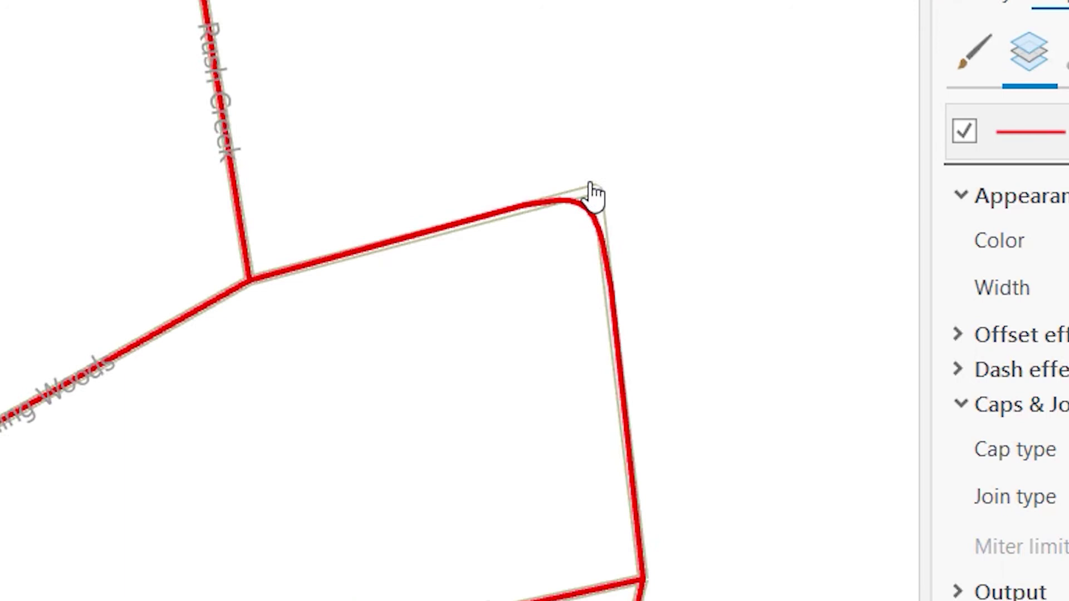
scroll(596, 242, up, 1)
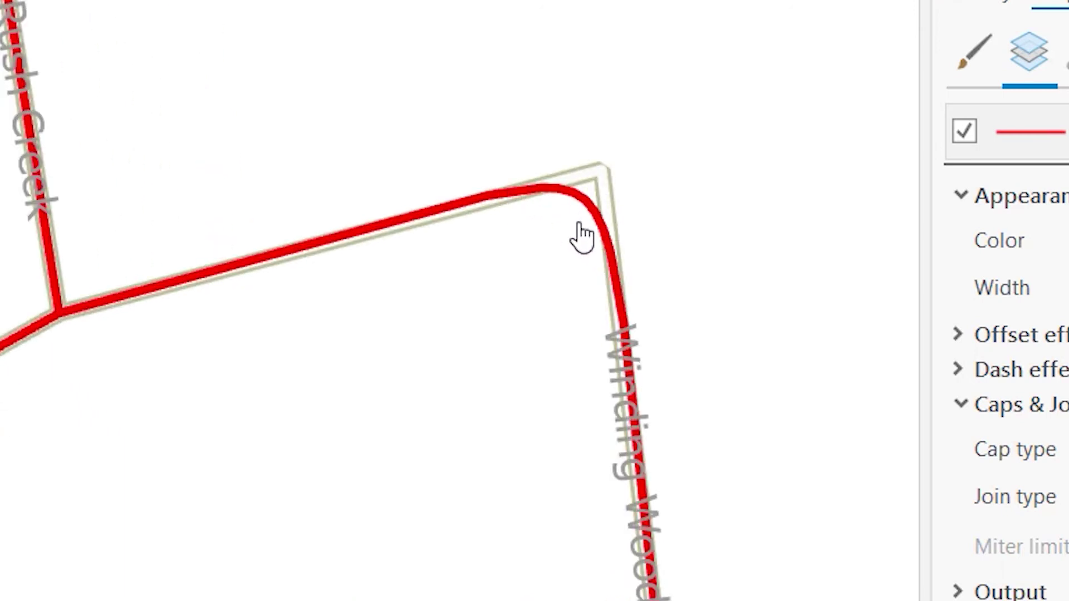
scroll(604, 203, up, 2)
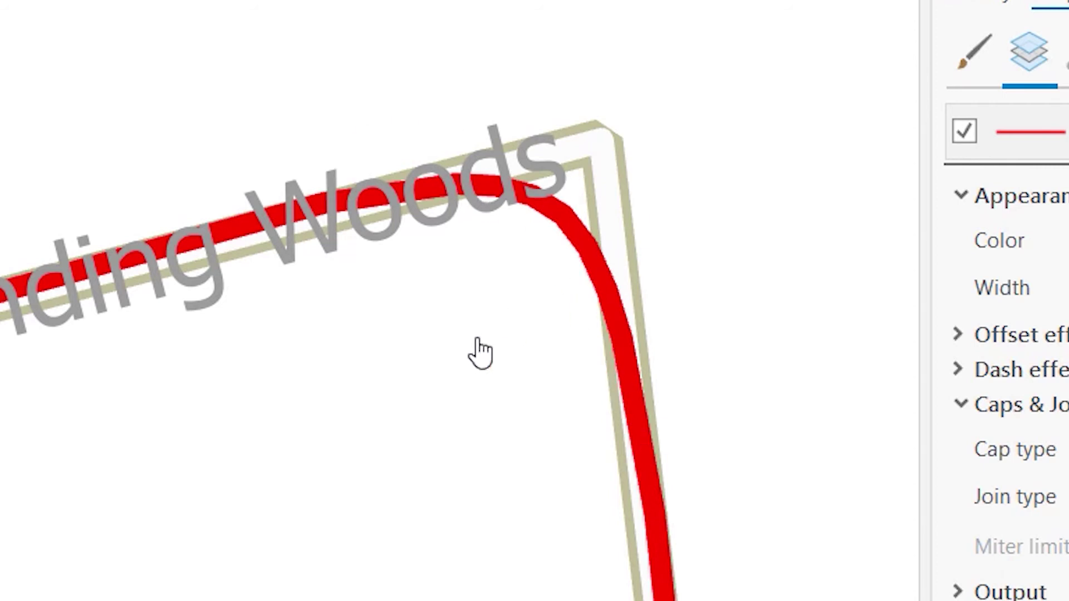
scroll(434, 378, down, 3)
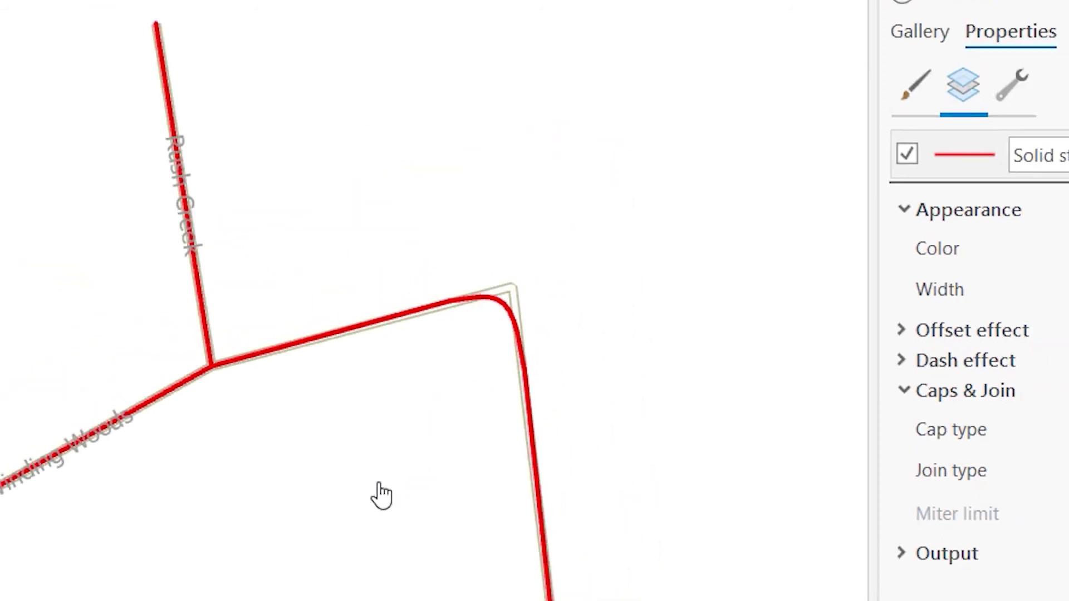
Center the circular road loop to compare angular original and rounded smoothed corners.
mouse_move(461, 375)
mouse_down()
mouse_move(530, 294)
mouse_move(470, 353)
mouse_move(484, 332)
mouse_move(438, 307)
mouse_up()
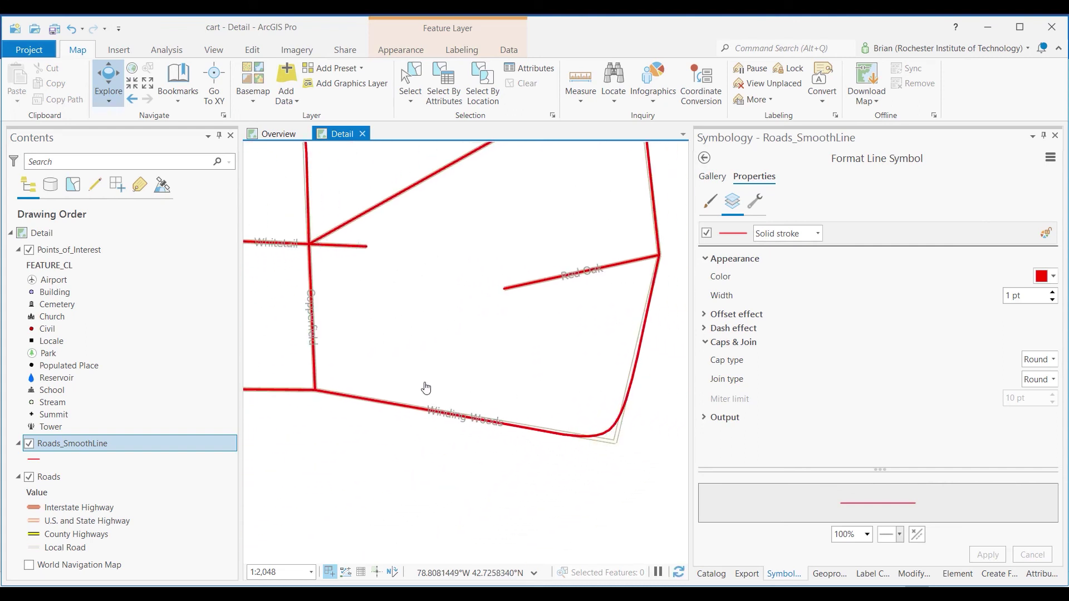
drag(291, 399, 422, 397)
drag(346, 358, 496, 401)
drag(412, 359, 477, 389)
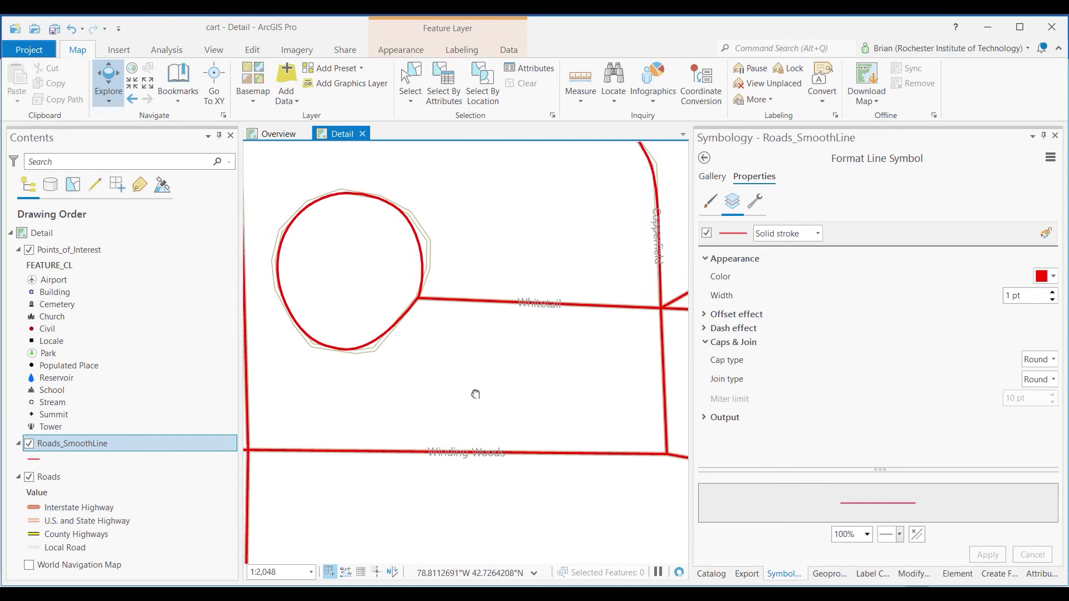
drag(490, 295, 500, 410)
scroll(489, 311, up, 3)
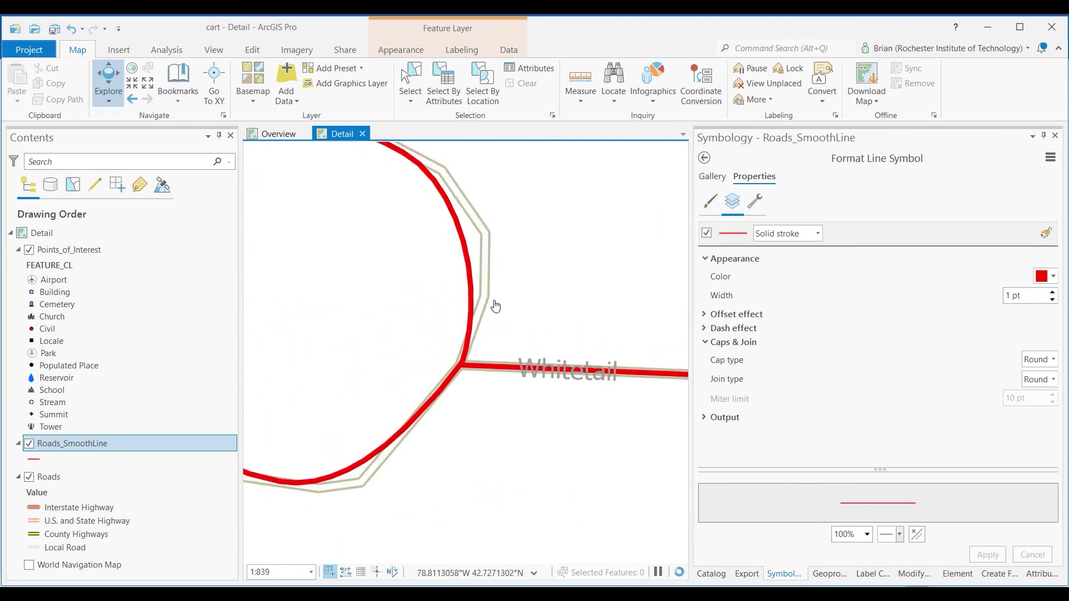
scroll(426, 297, down, 2)
drag(426, 296, 473, 322)
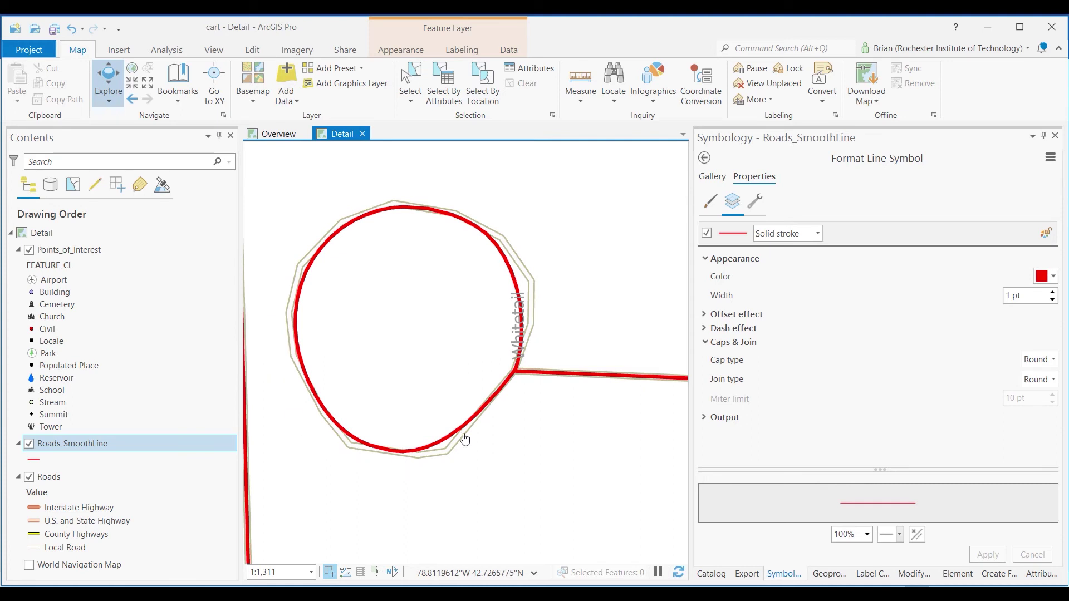
scroll(521, 254, up, 2)
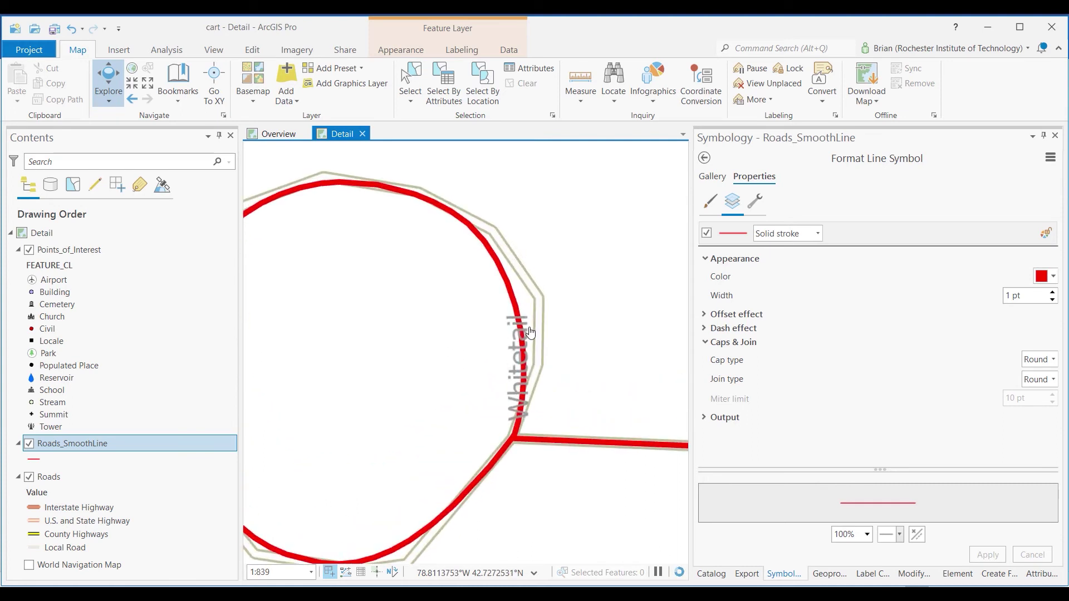
scroll(529, 323, down, 2)
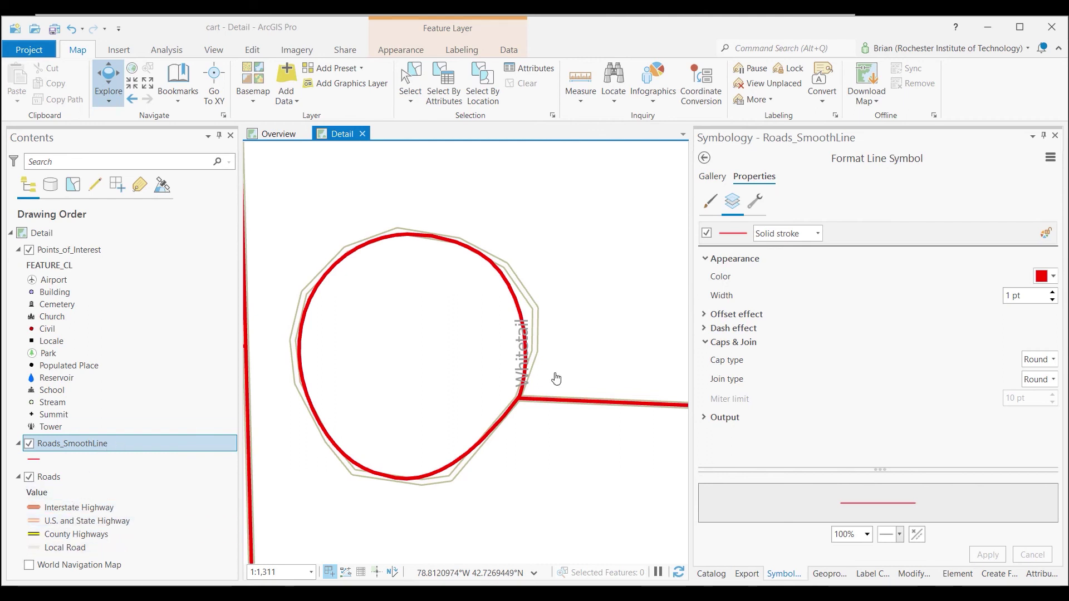
click(704, 158)
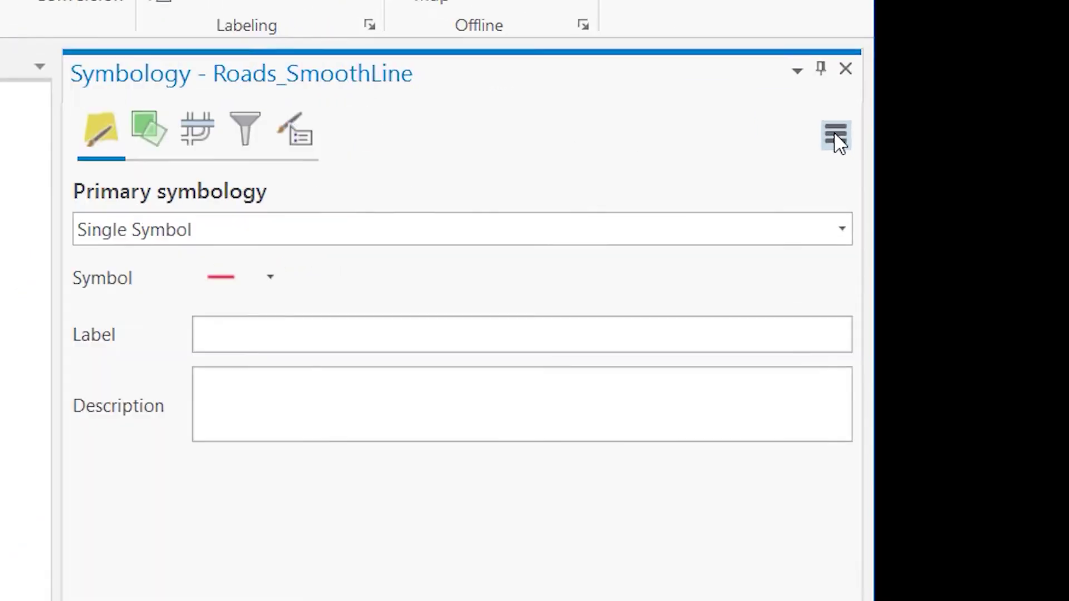
Import the Roads layer's symbology onto Roads_SmoothLine and run Apply Symbology From Layer.
click(1050, 166)
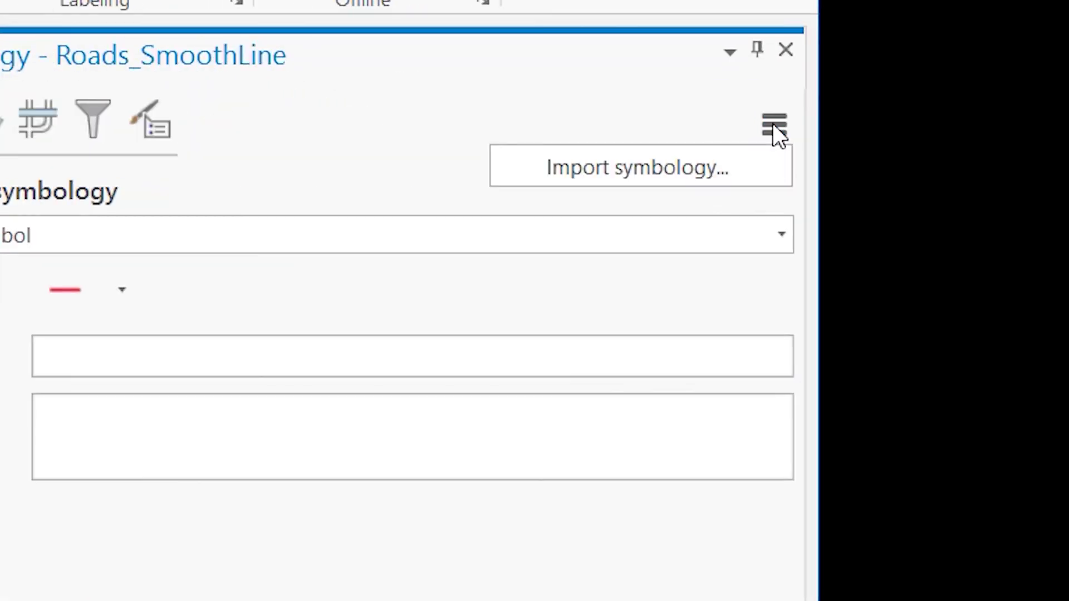
click(706, 178)
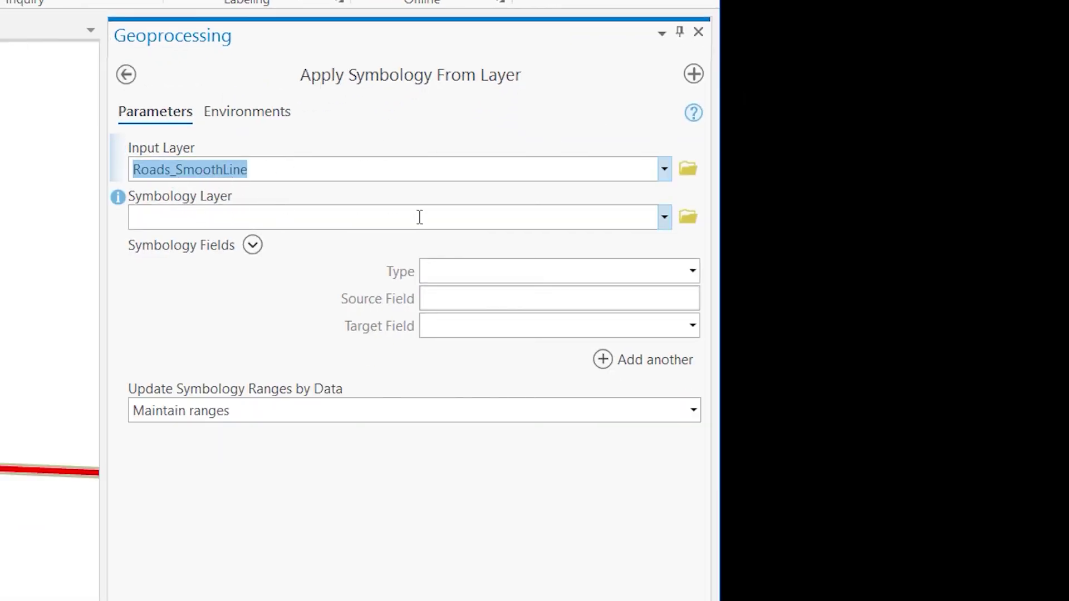
click(665, 218)
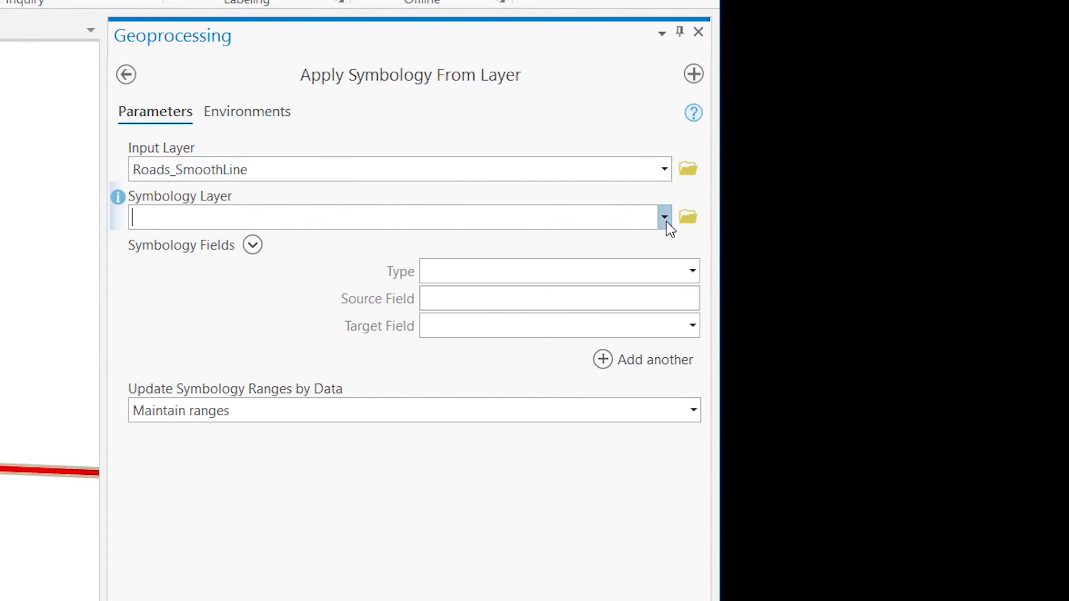
click(466, 293)
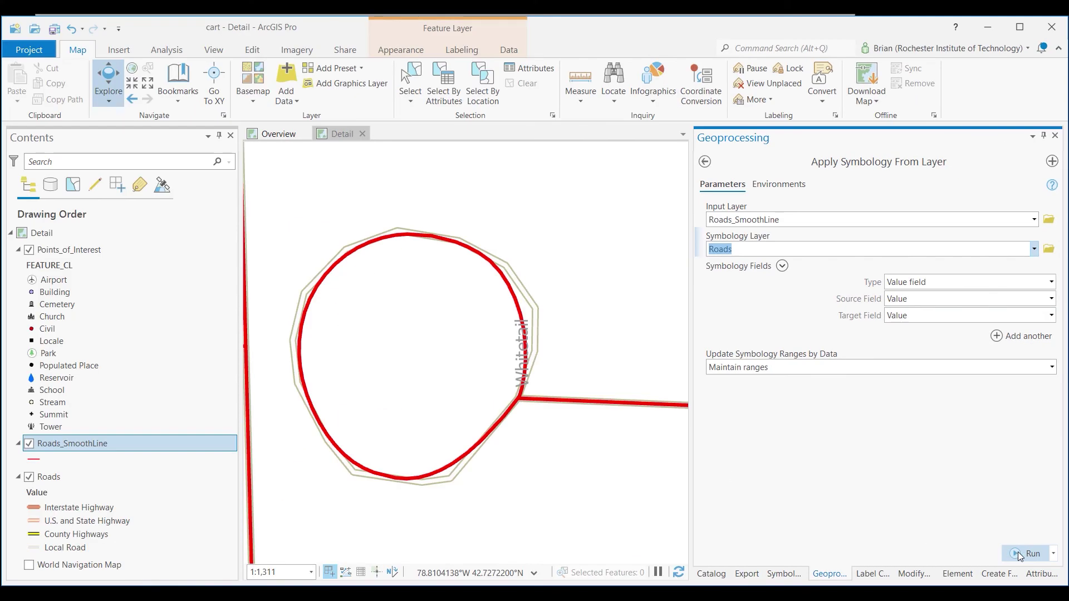
click(1027, 554)
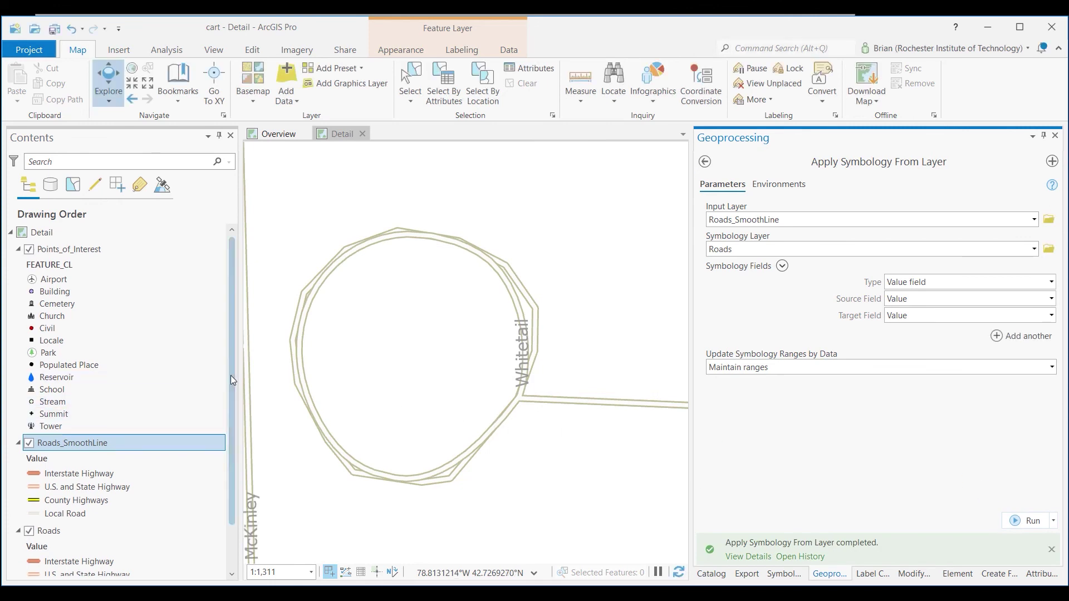
Hide the original Roads layer and zoom out to review the smoothed Roads_SmoothLine streets.
scroll(231, 376, down, 3)
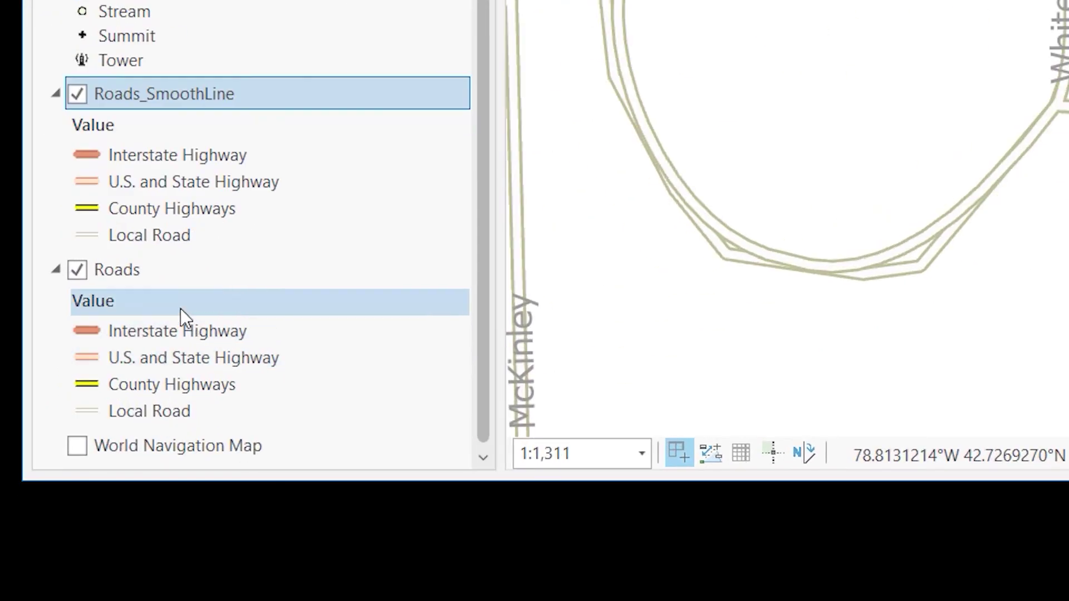
click(76, 268)
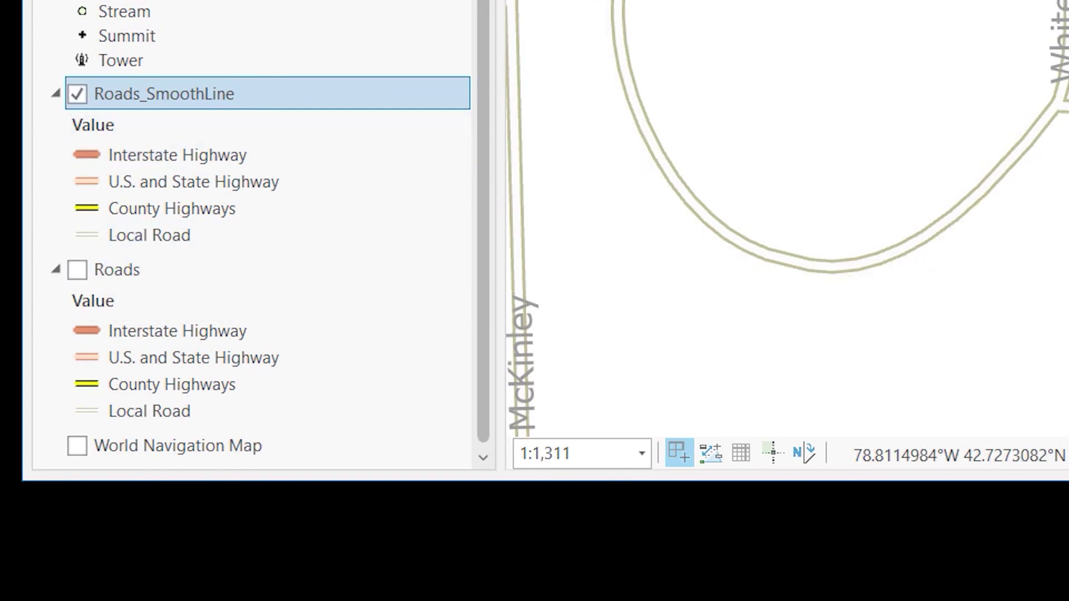
drag(868, 234, 993, 150)
scroll(816, 220, down, 1)
scroll(815, 220, down, 2)
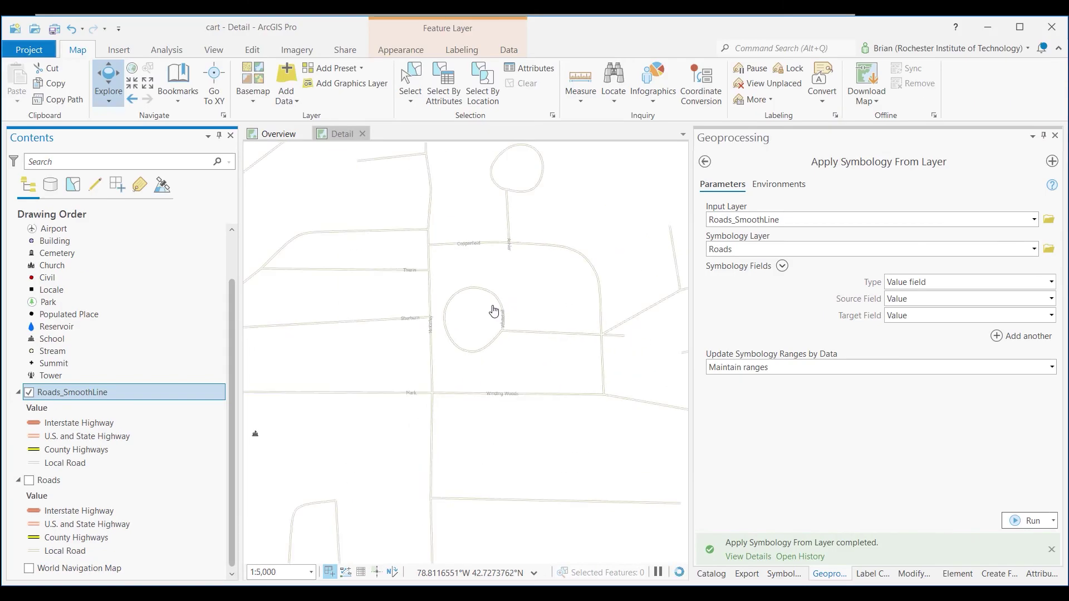
scroll(493, 310, up, 1)
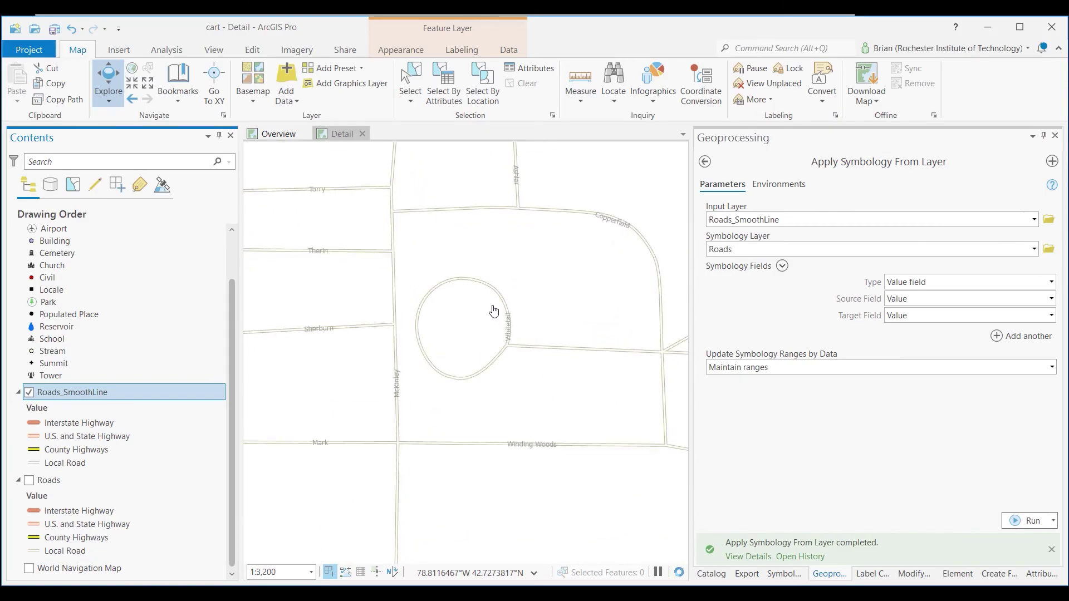